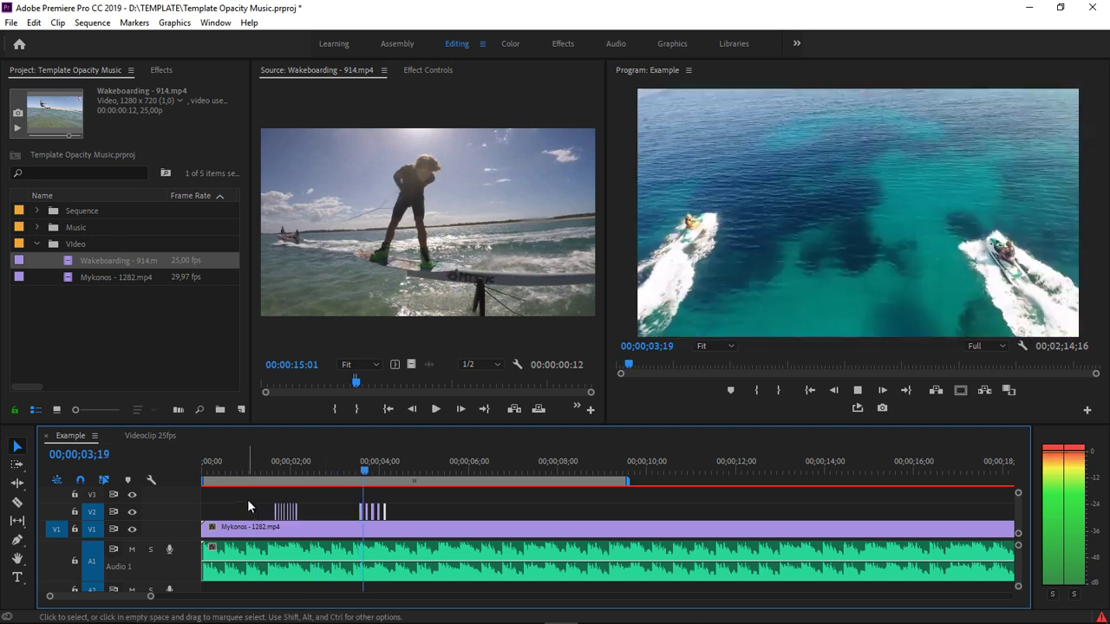
Review the Example sequence, then in Videoclip 25fps start importing a preset file into Presets
key(space)
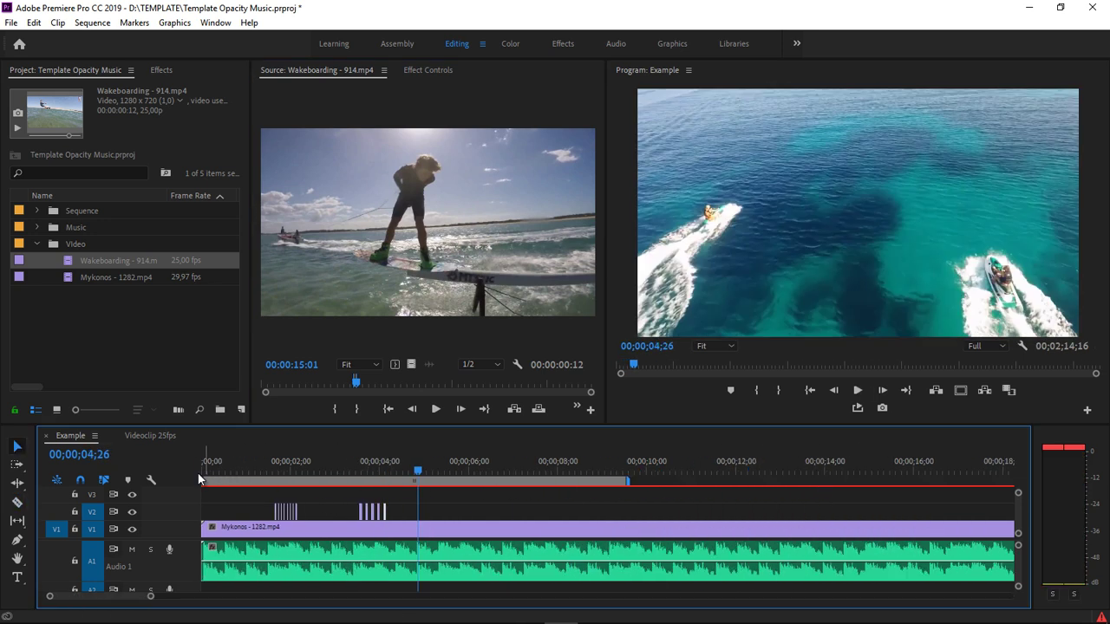
click(152, 435)
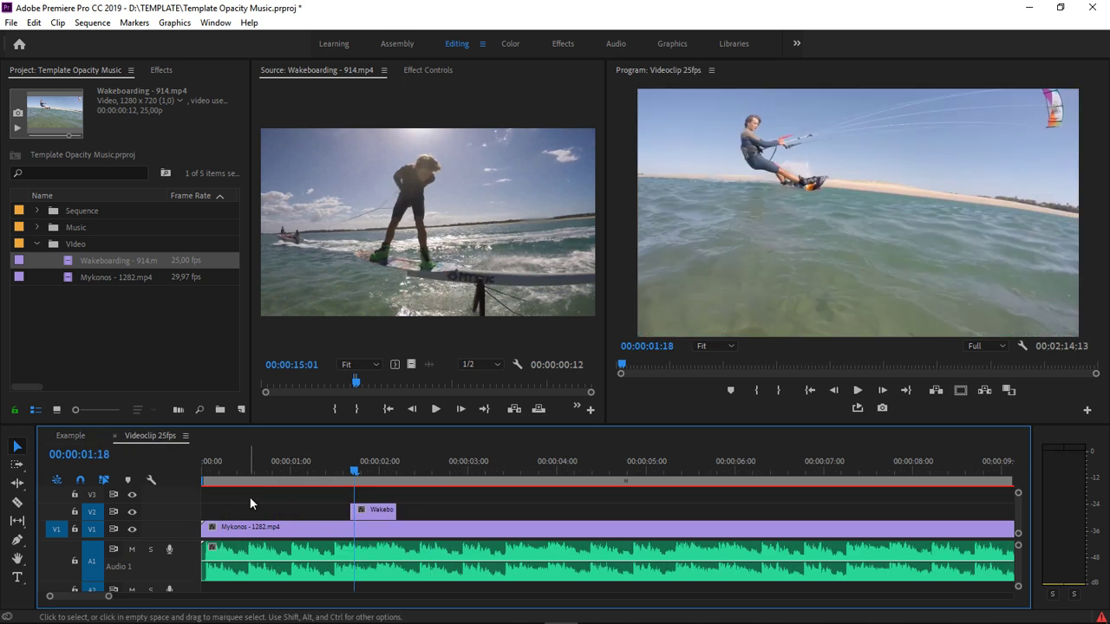
click(162, 70)
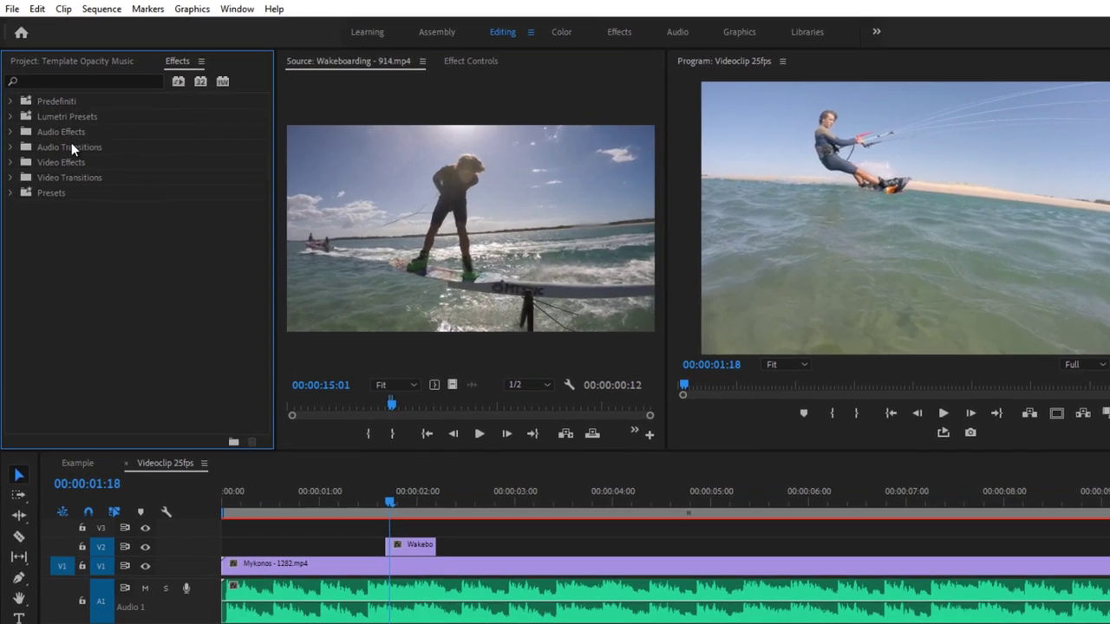
right_click(66, 105)
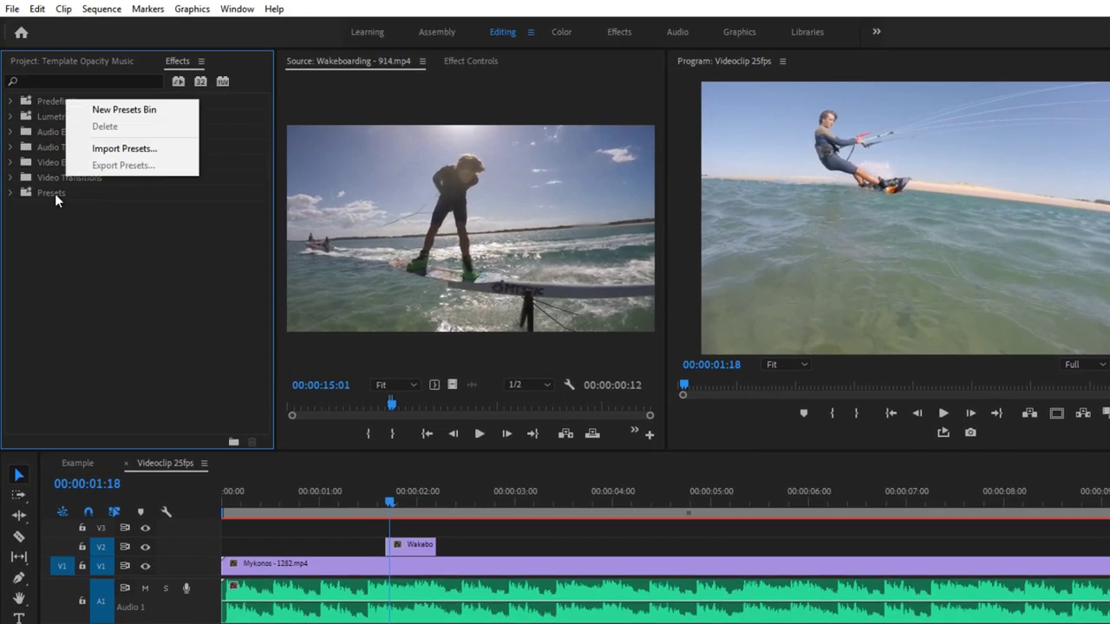
click(104, 149)
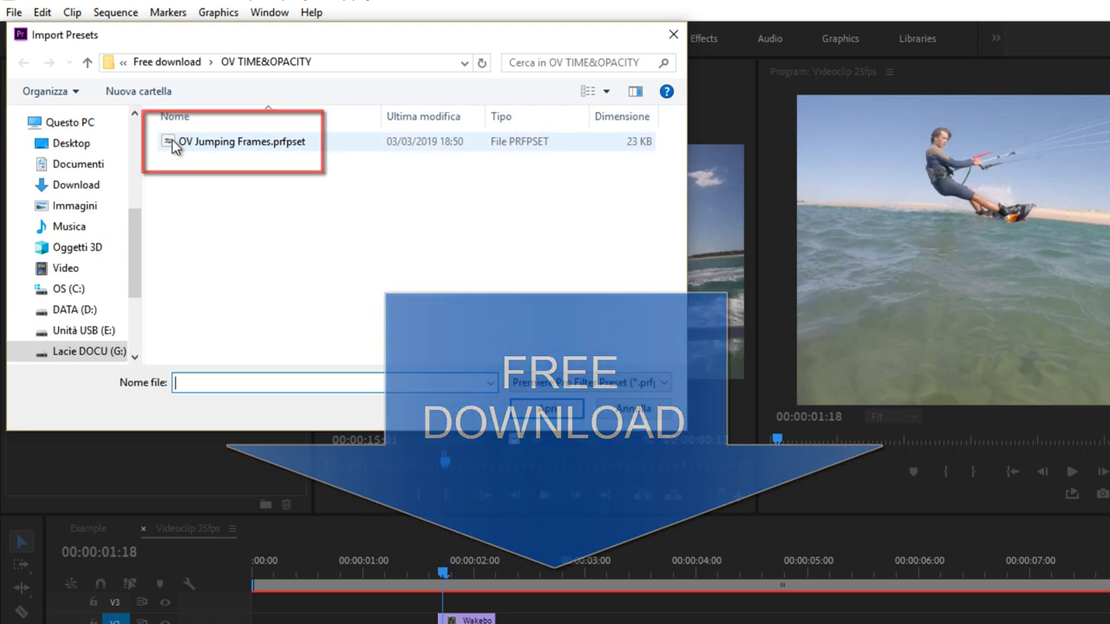
Import OV Jumping Frames.prfpset and browse its JF 1X25fps, 1X30fps, 2x25fps and 2X30fps presets
double_click(172, 140)
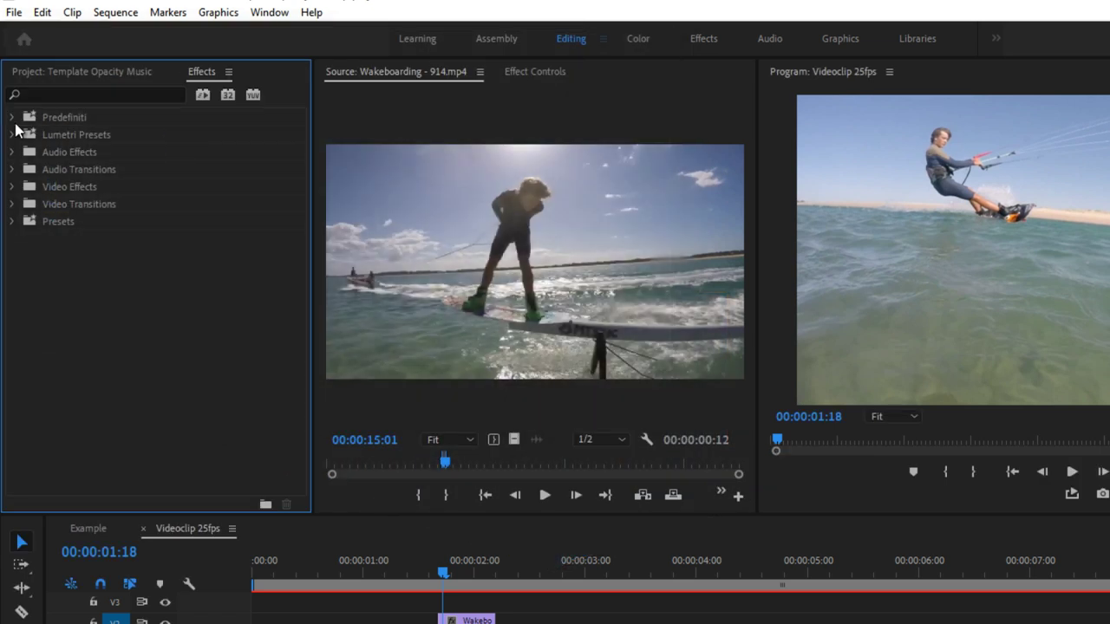
click(13, 119)
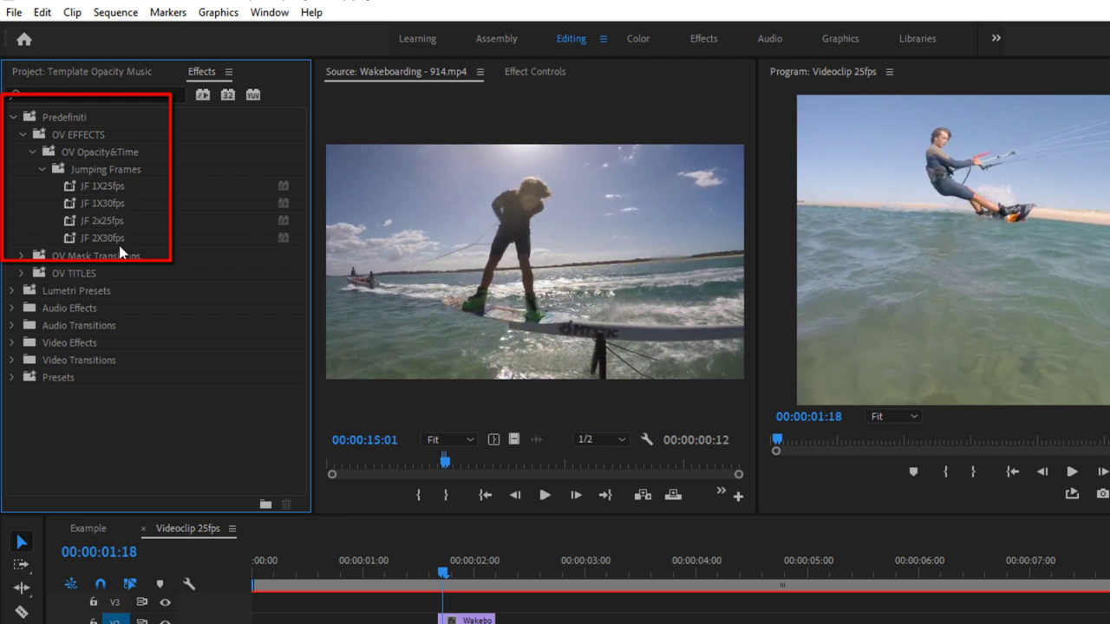
click(128, 186)
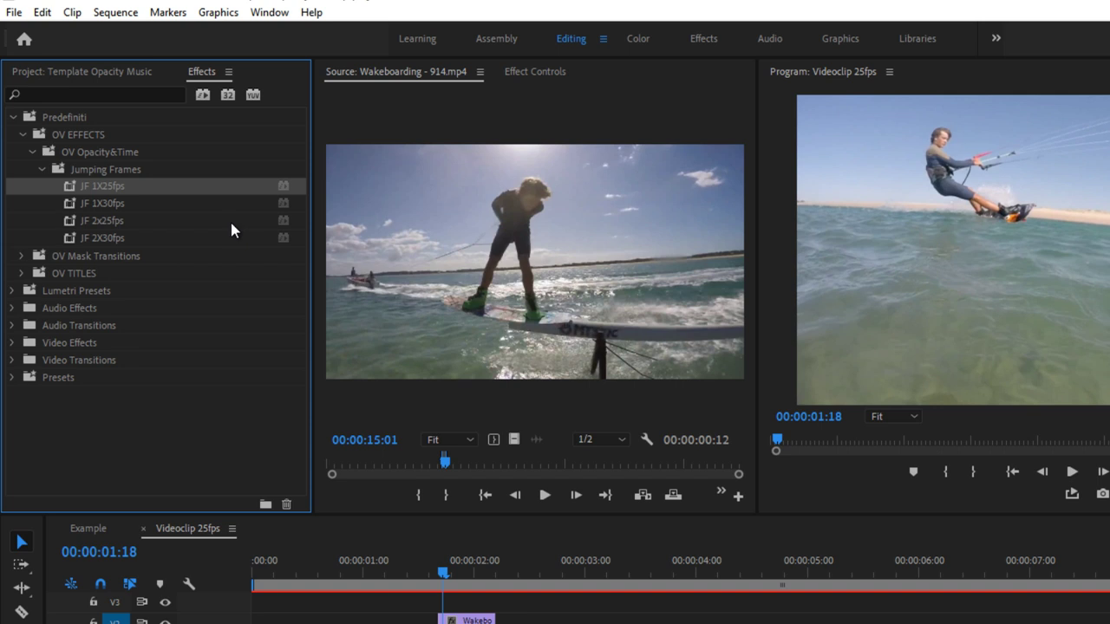
key(Down)
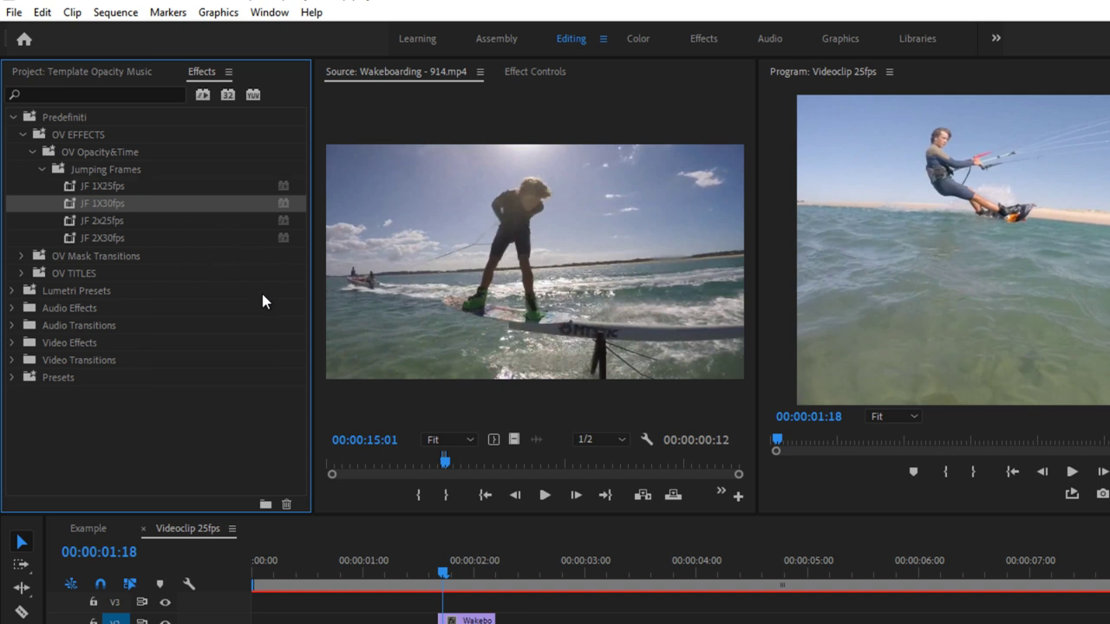
click(110, 221)
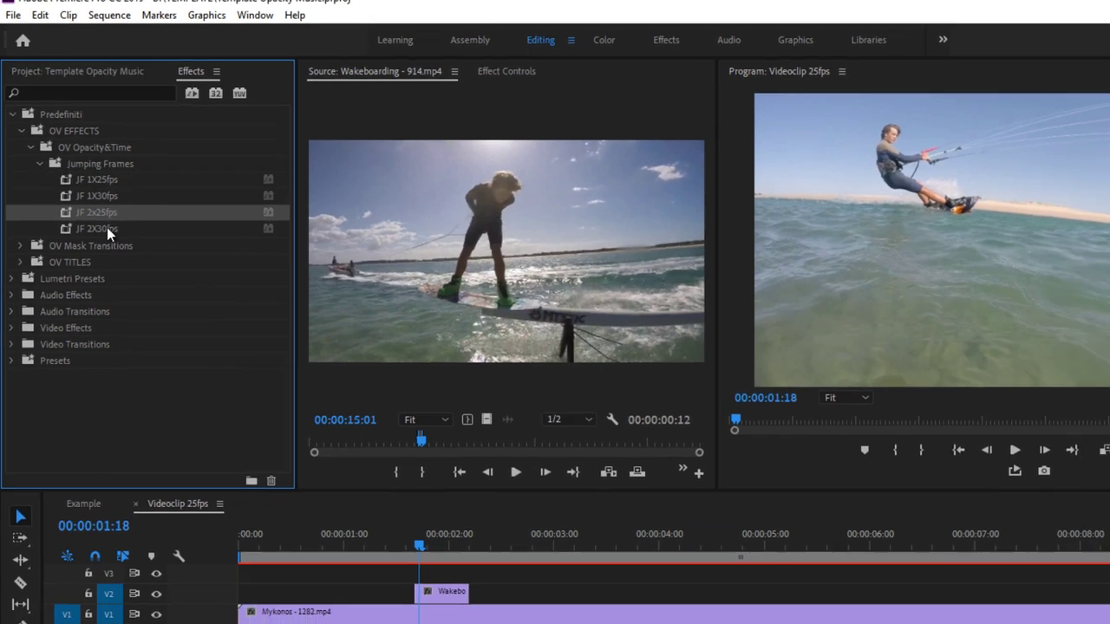
click(106, 228)
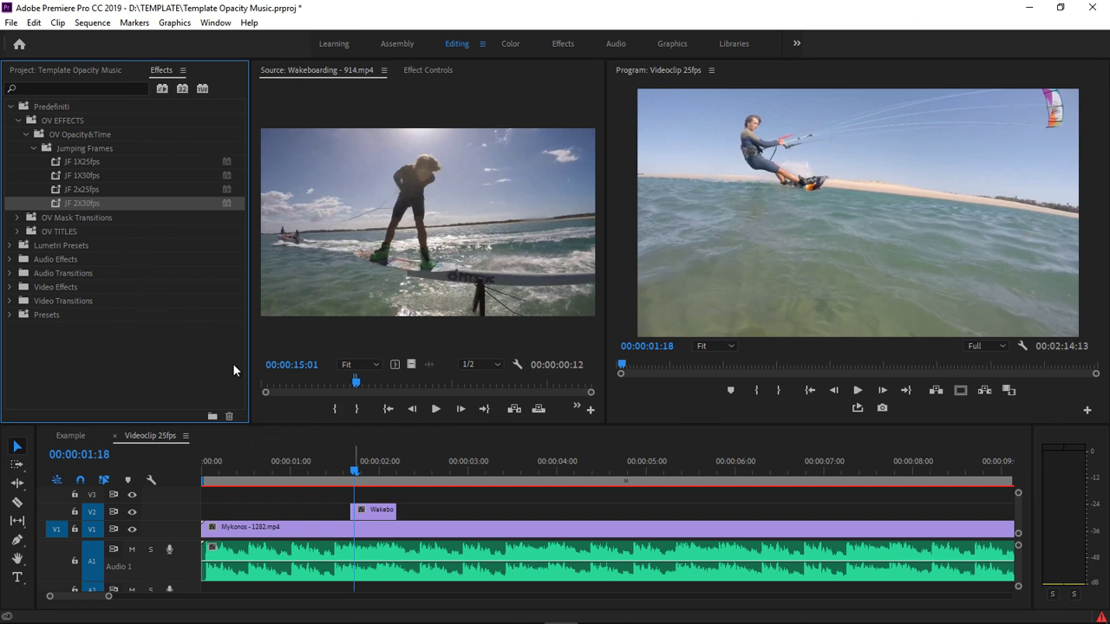
click(87, 163)
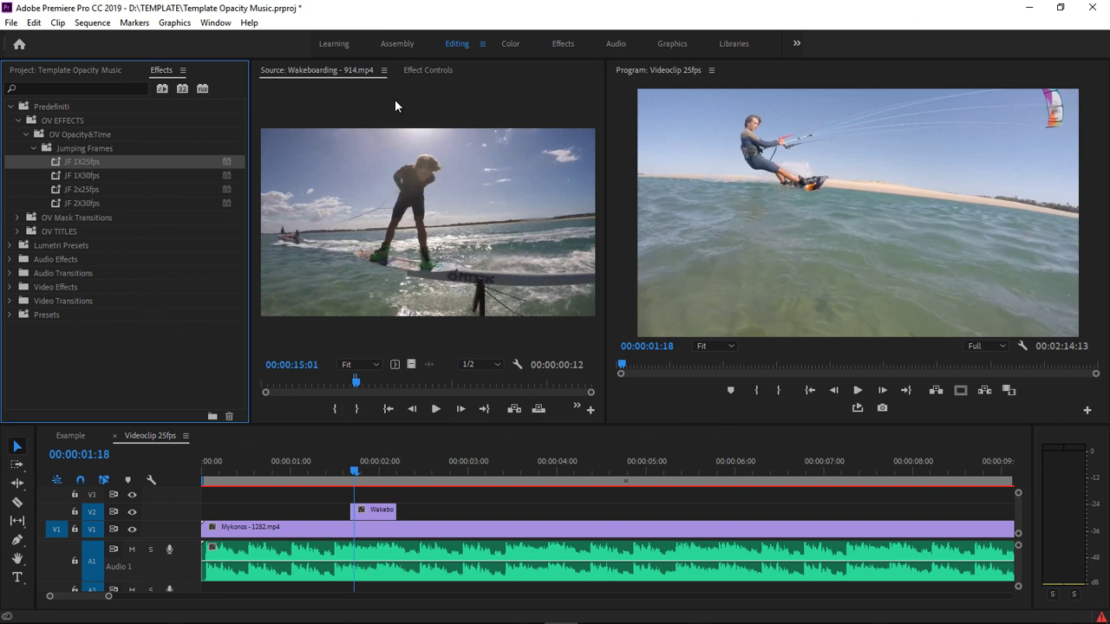
click(419, 73)
Apply JF 1X25fps to the Wakeboarding clip on V2 and step through its flicker frames
click(383, 512)
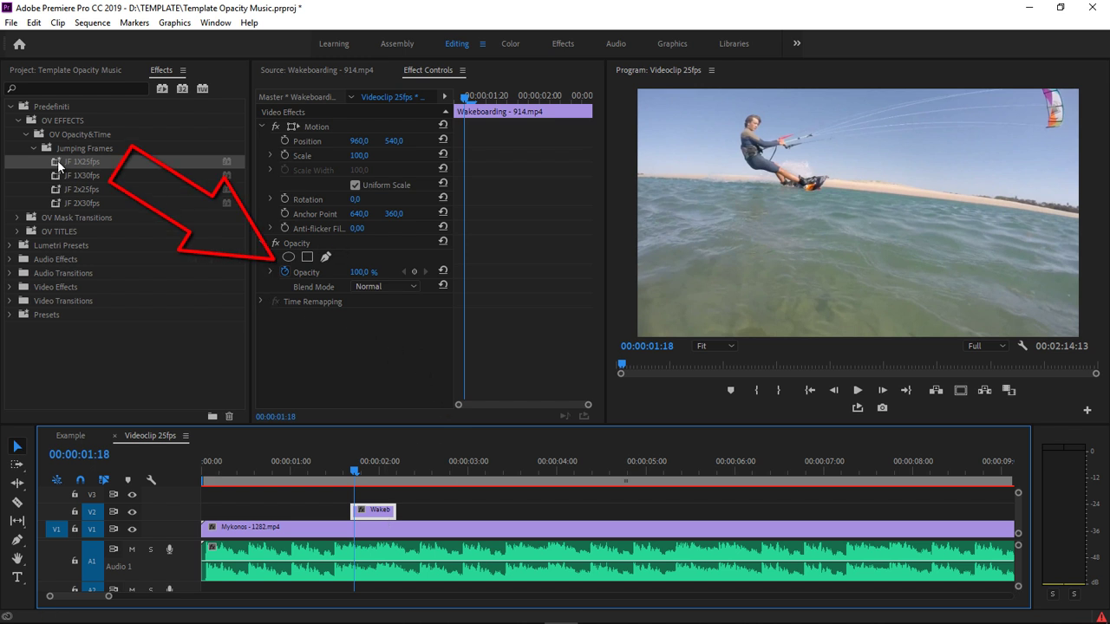
drag(59, 165, 359, 329)
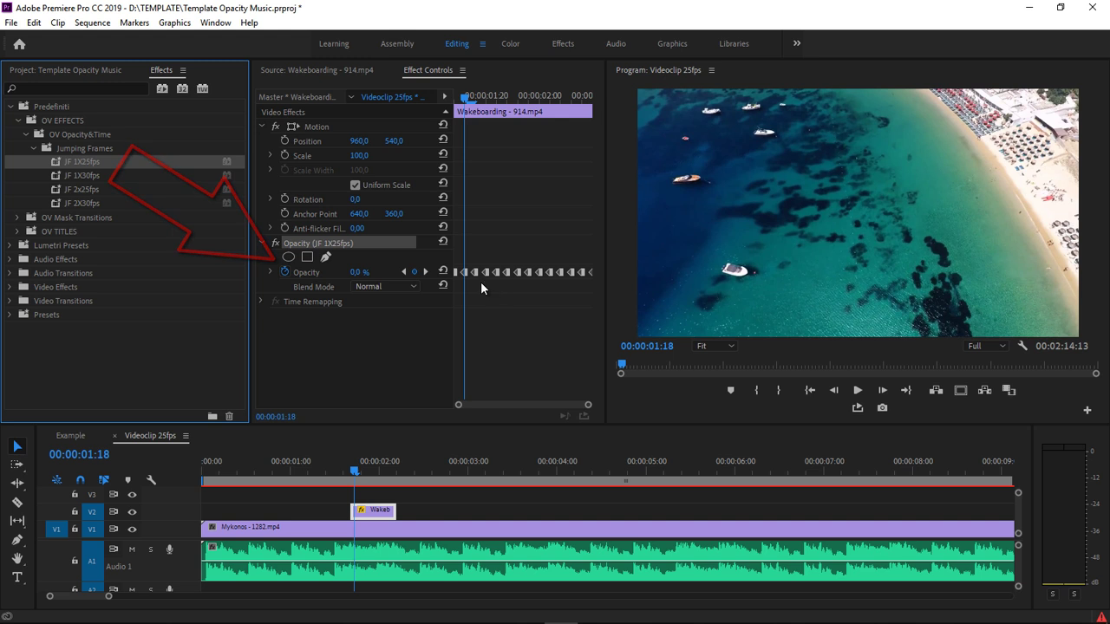
click(454, 98)
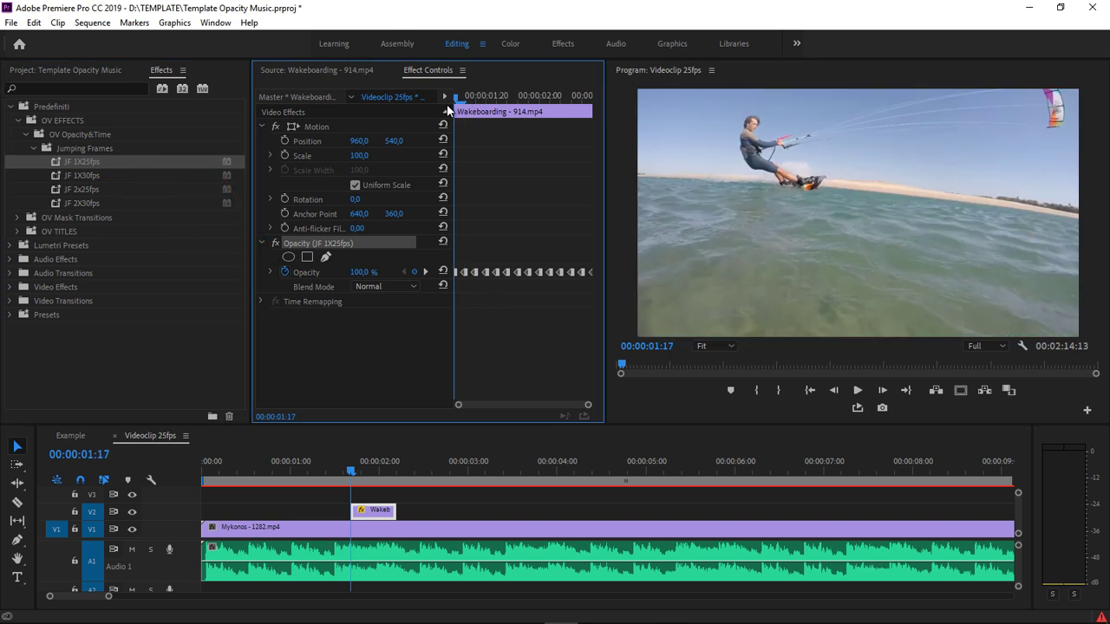
key(Right)
key(Right)
key(Right)
key(Right)
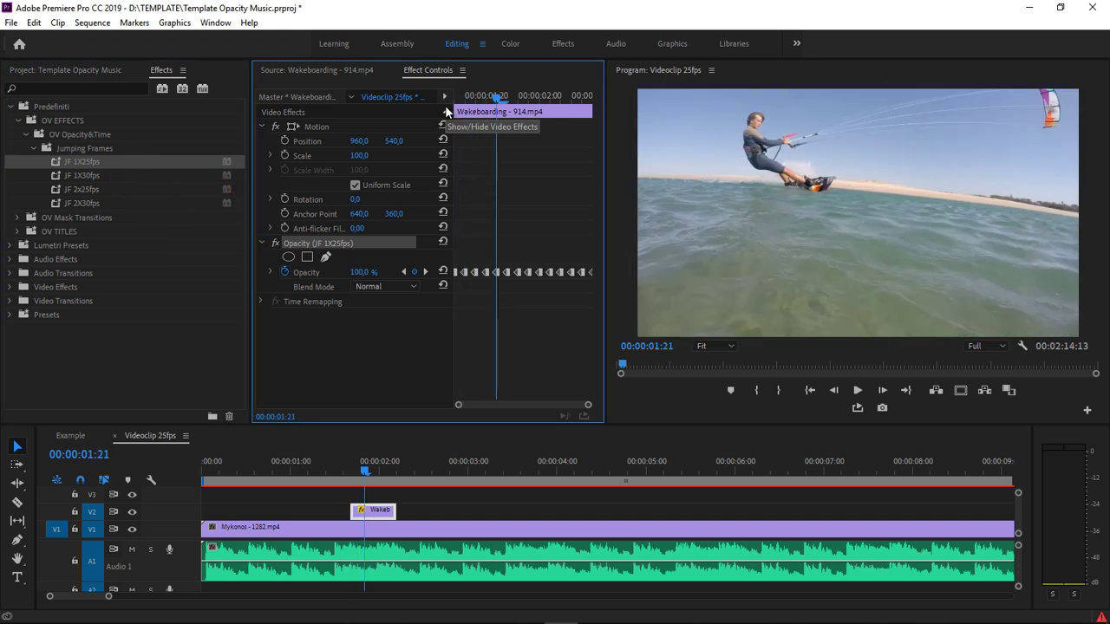
key(Right)
key(Right)
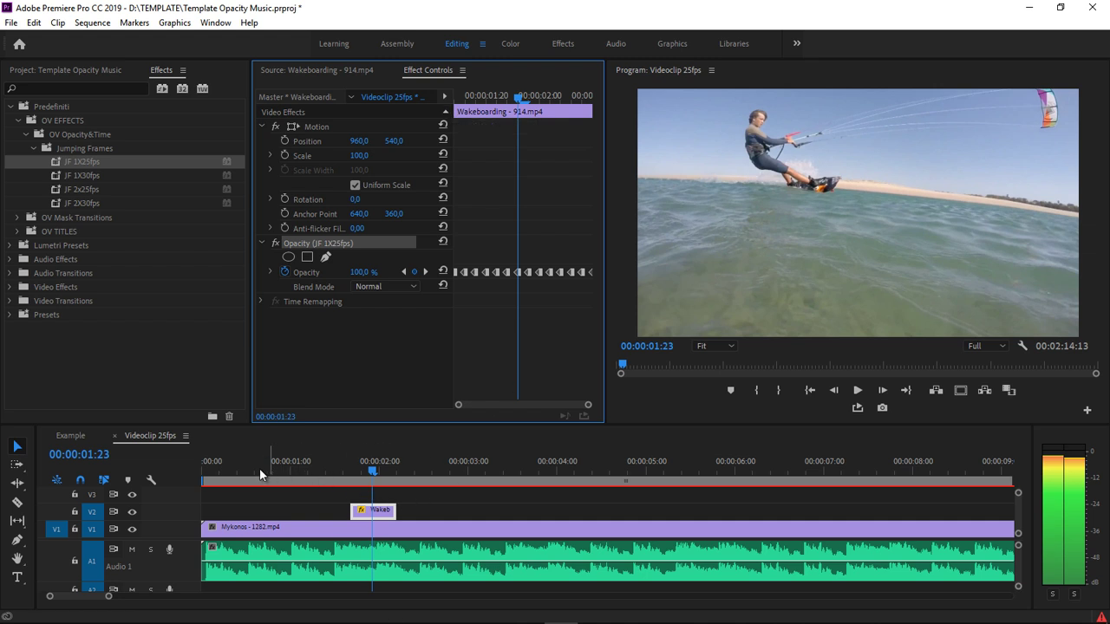
Play the sequence from the start, zooming the timeline out, to review the flicker
click(204, 472)
key(space)
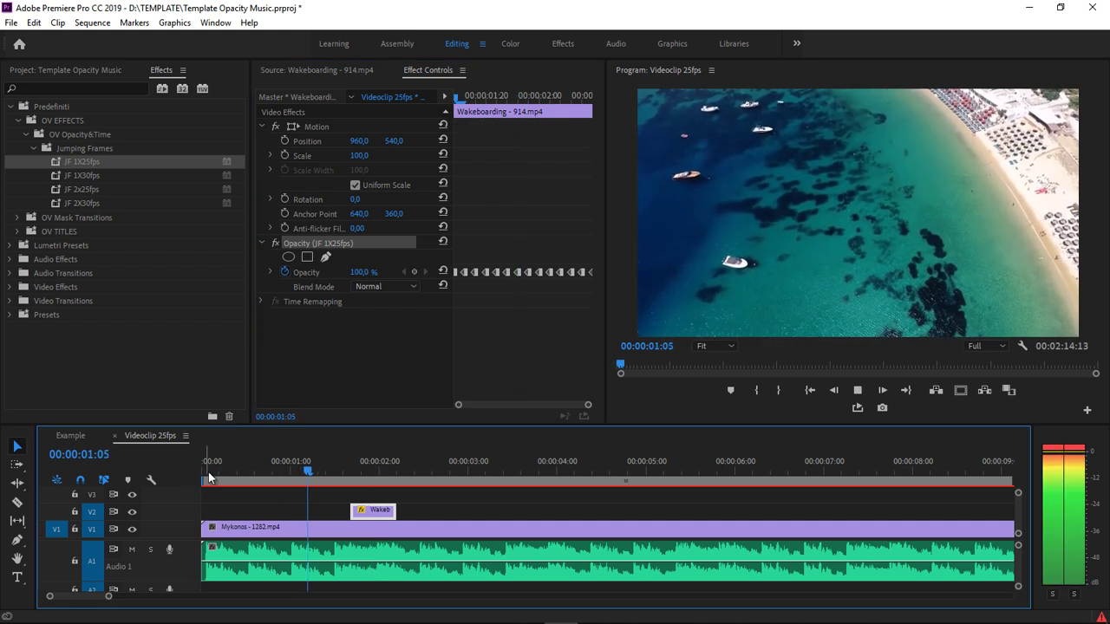
key(space)
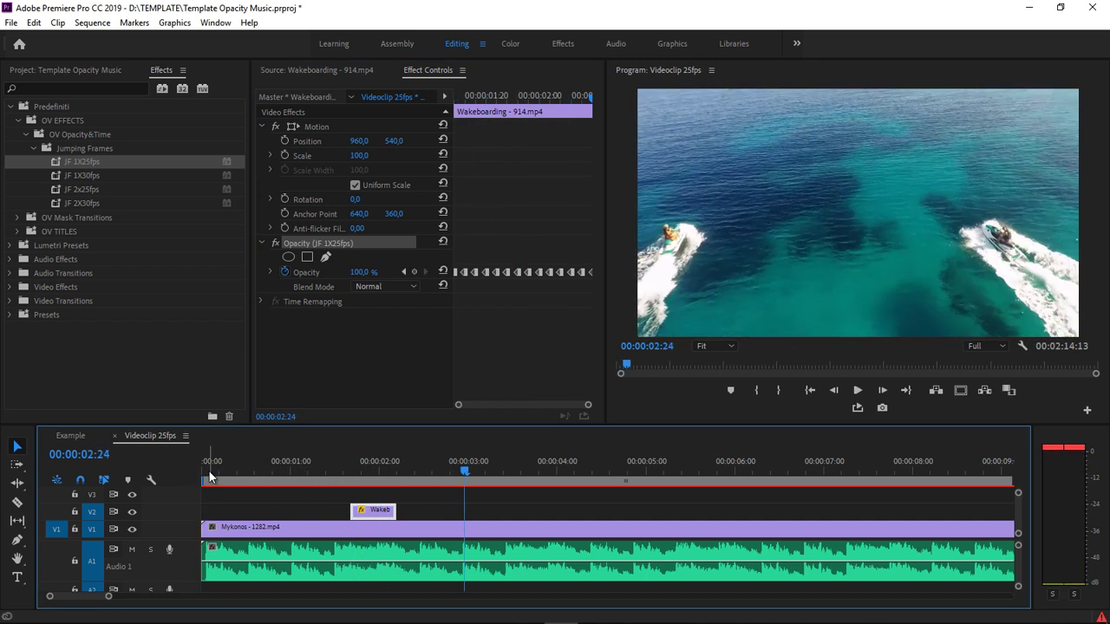
key(minus)
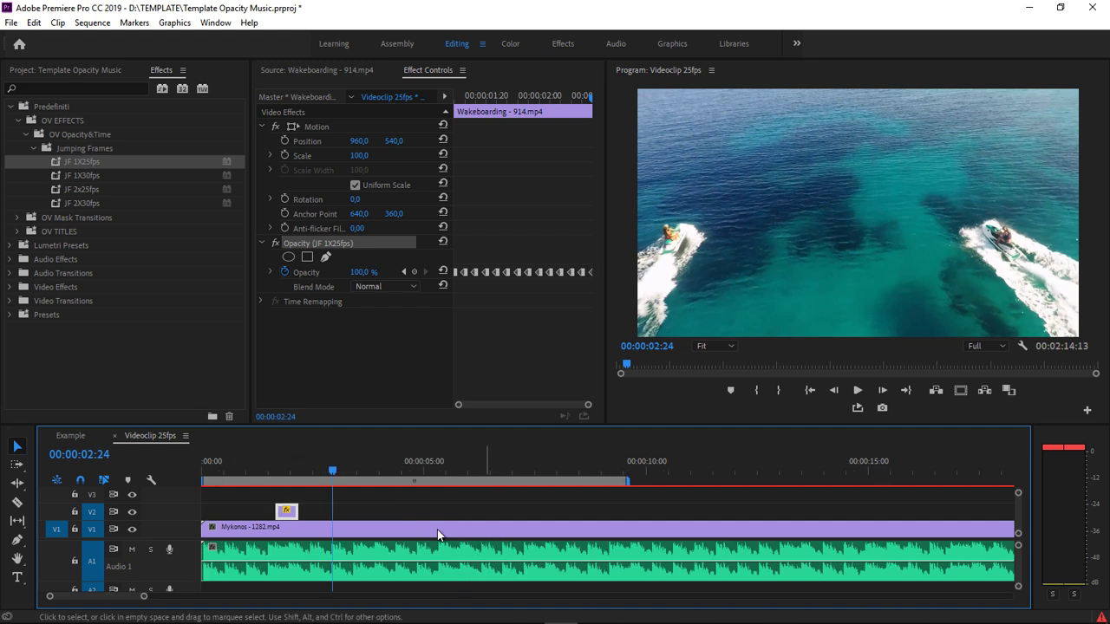
key(space)
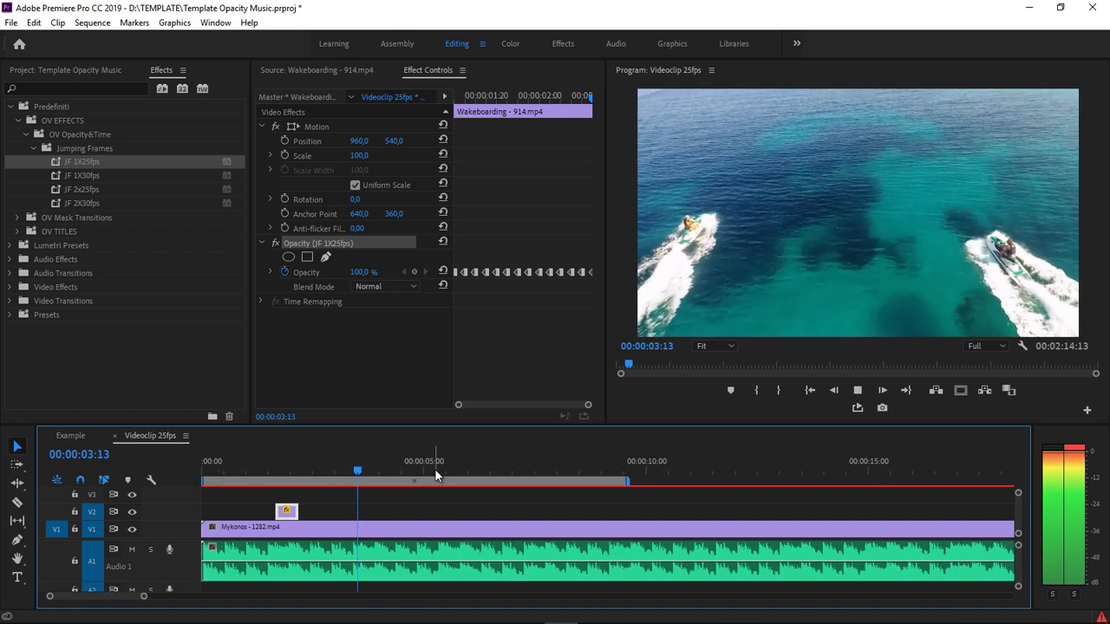
key(space)
Place a copy of the Wakeboarding clip on V2 at 00:00:03:15 and apply JF 2x25fps to it
drag(354, 470, 362, 471)
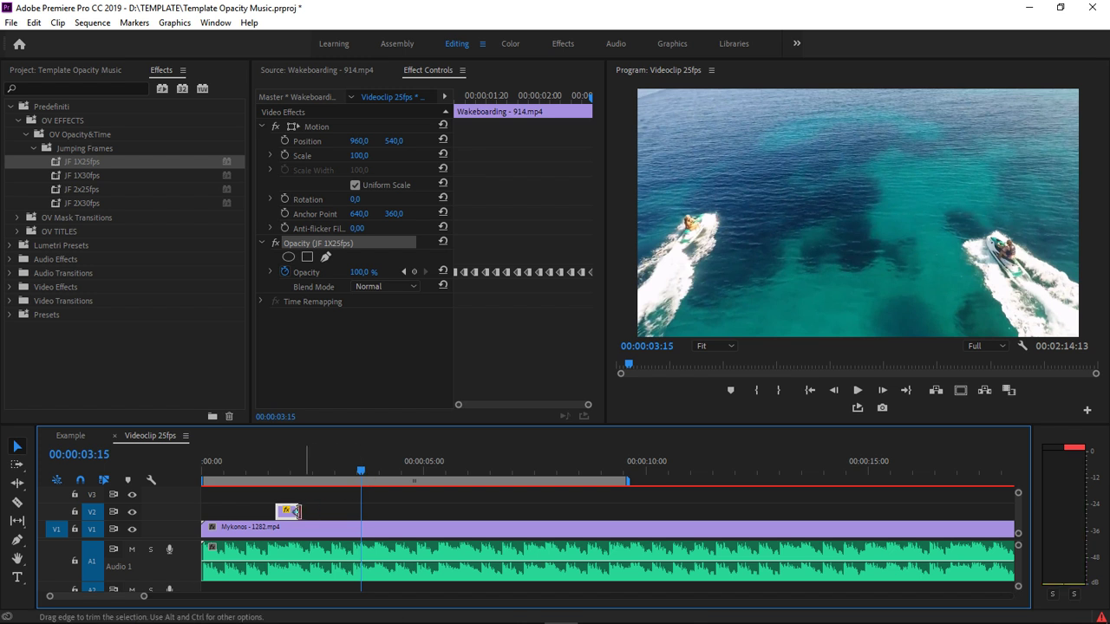
drag(292, 518, 373, 518)
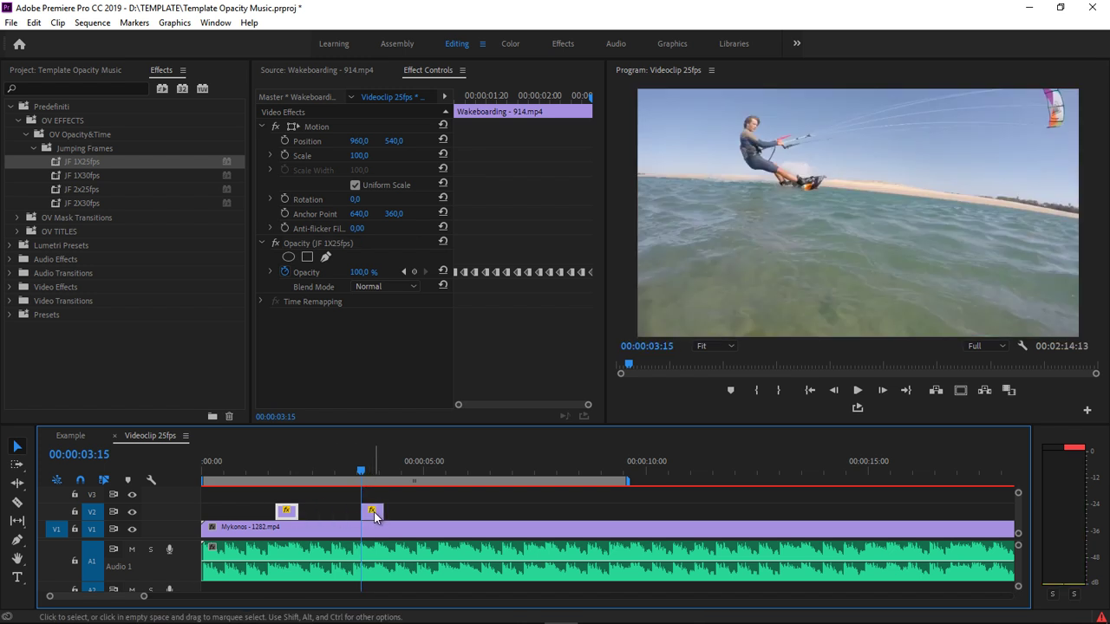
click(68, 189)
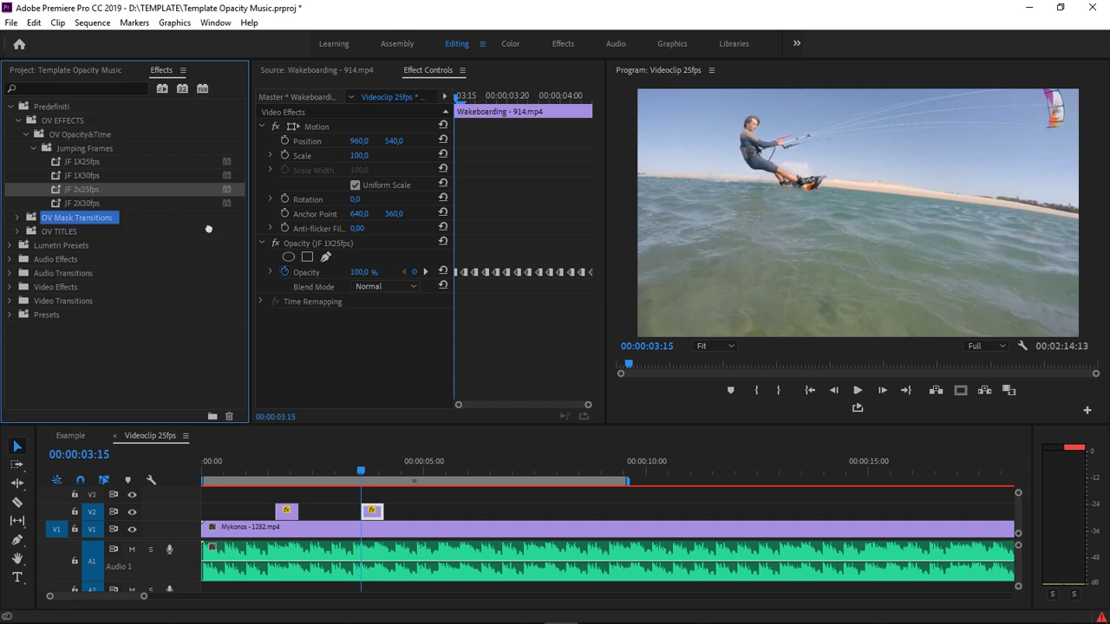
drag(56, 185, 294, 247)
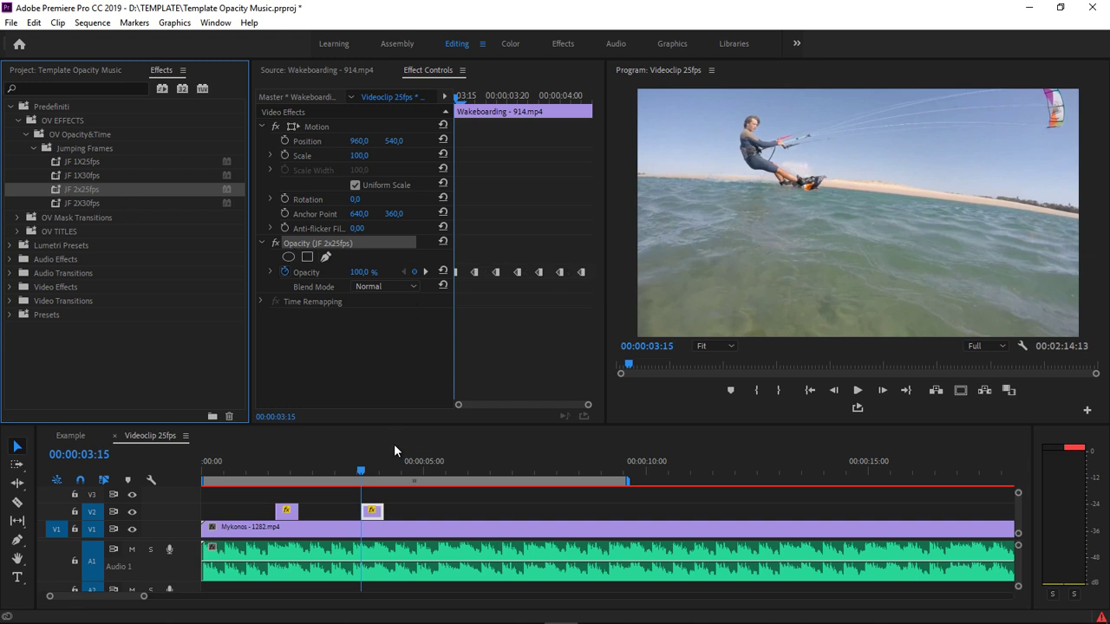
Play the sequence from near the start to review the new JF 2x25fps flicker
click(347, 464)
key(space)
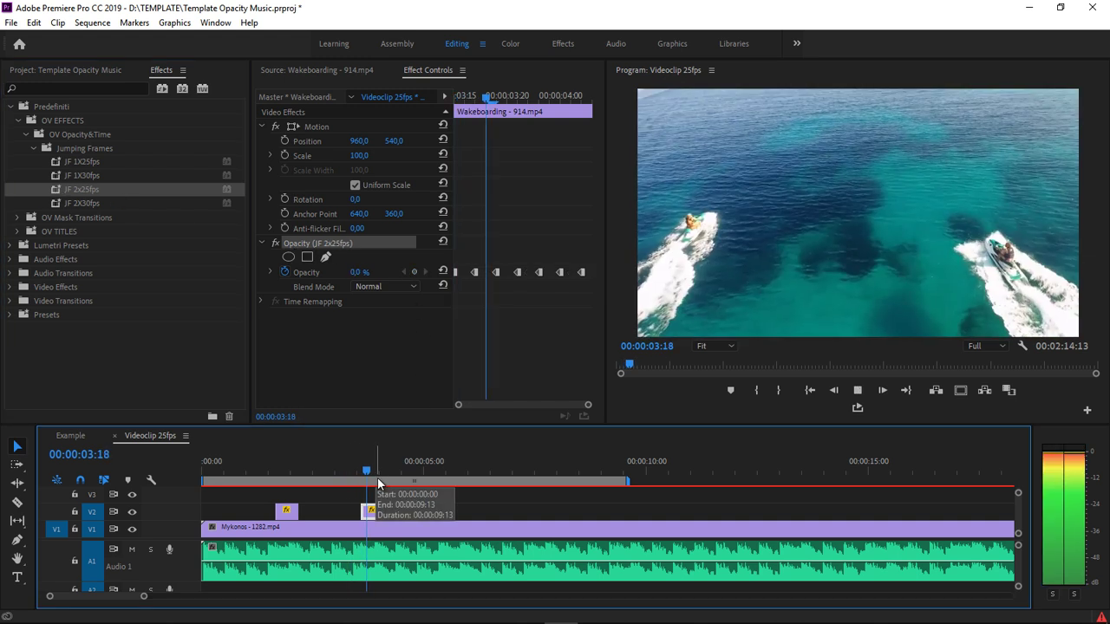
click(220, 463)
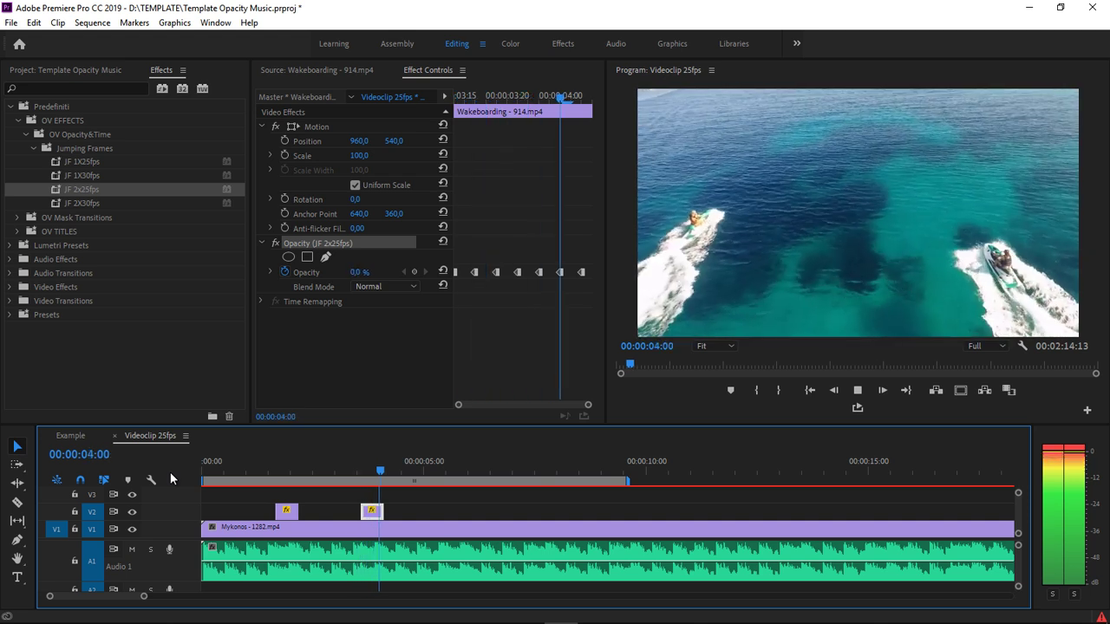
key(space)
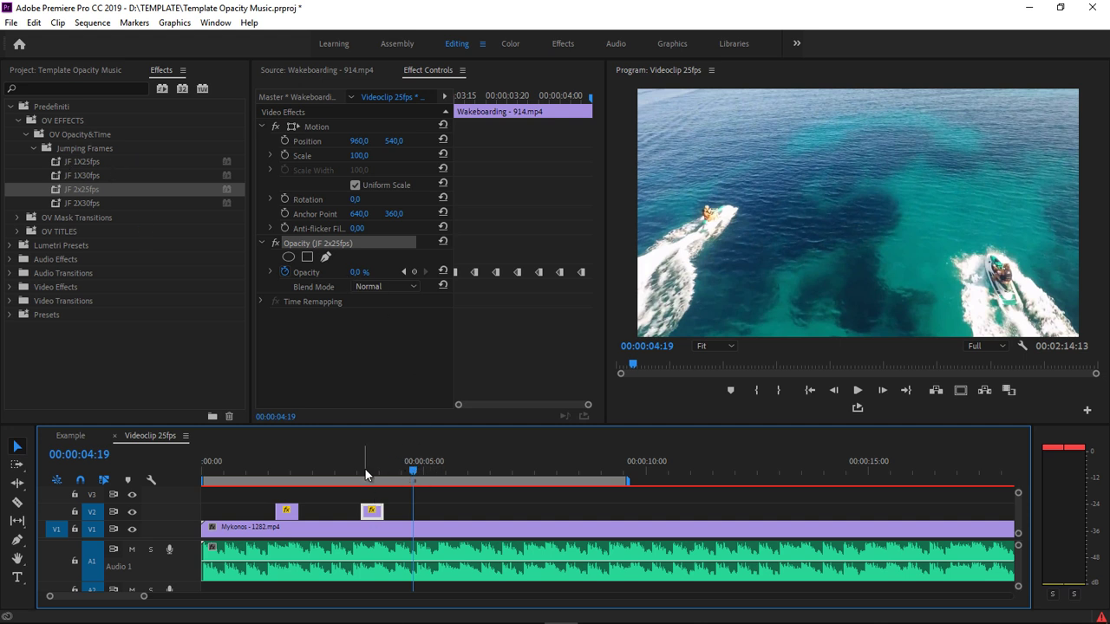
key(space)
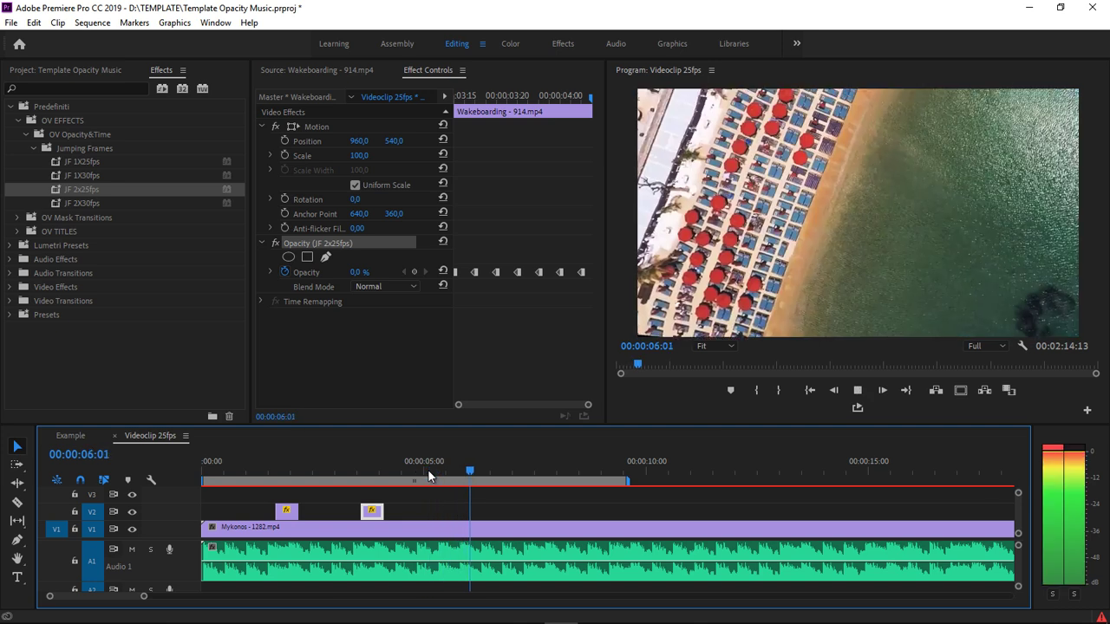
Duplicate the Wakeboarding clip onto V2 at 7:11
click(528, 475)
click(530, 476)
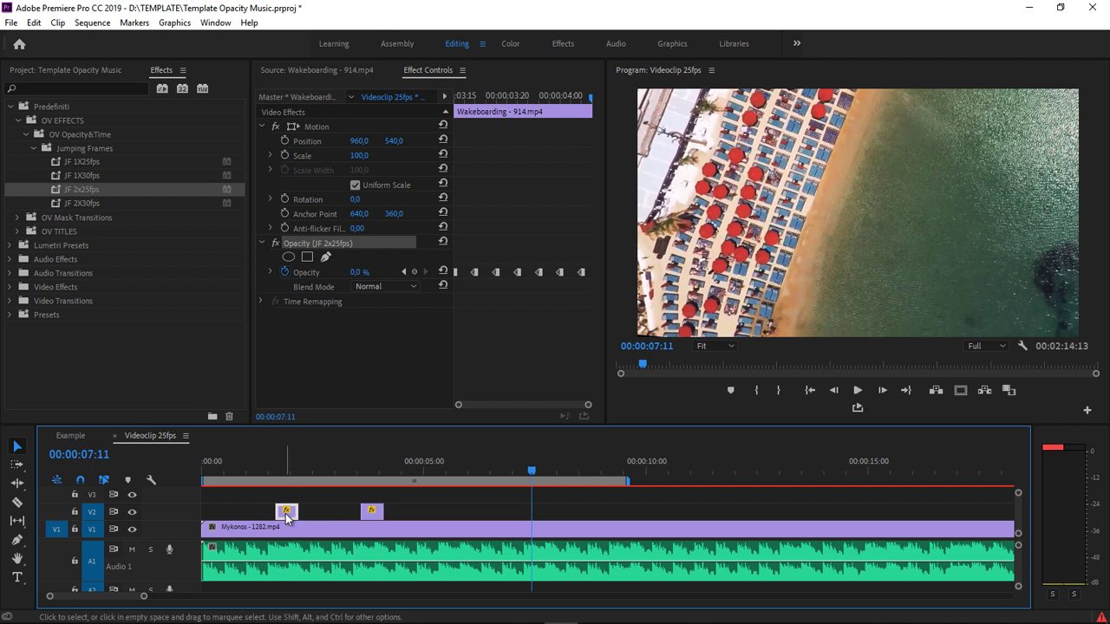
drag(286, 512, 545, 515)
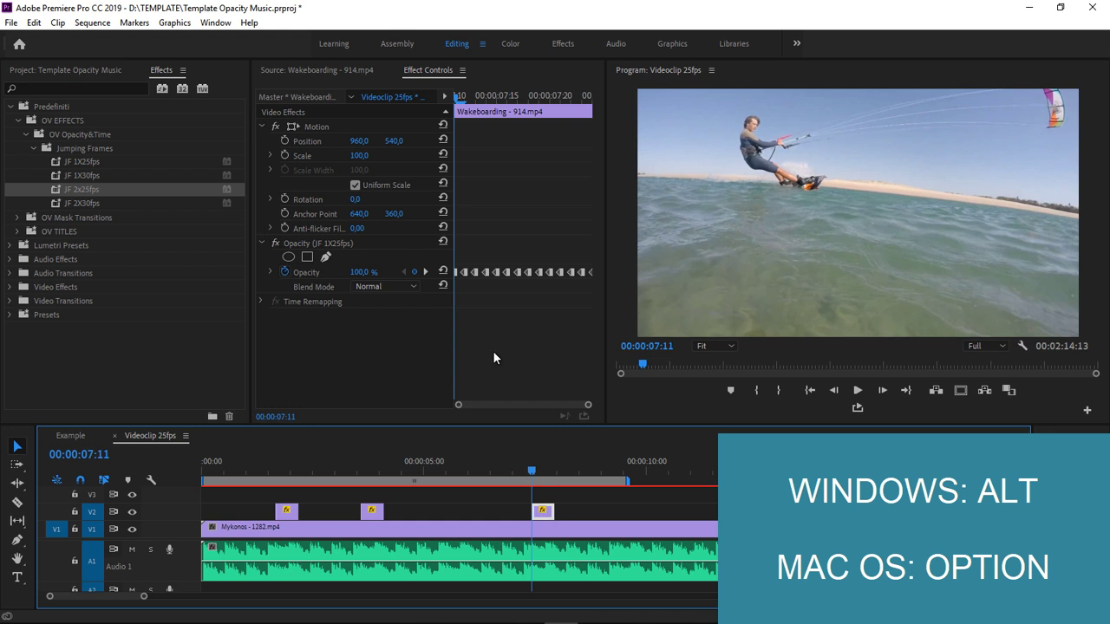
Set JF 1X25fps to Scale type, apply it to the new clip's Opacity, and play
double_click(59, 162)
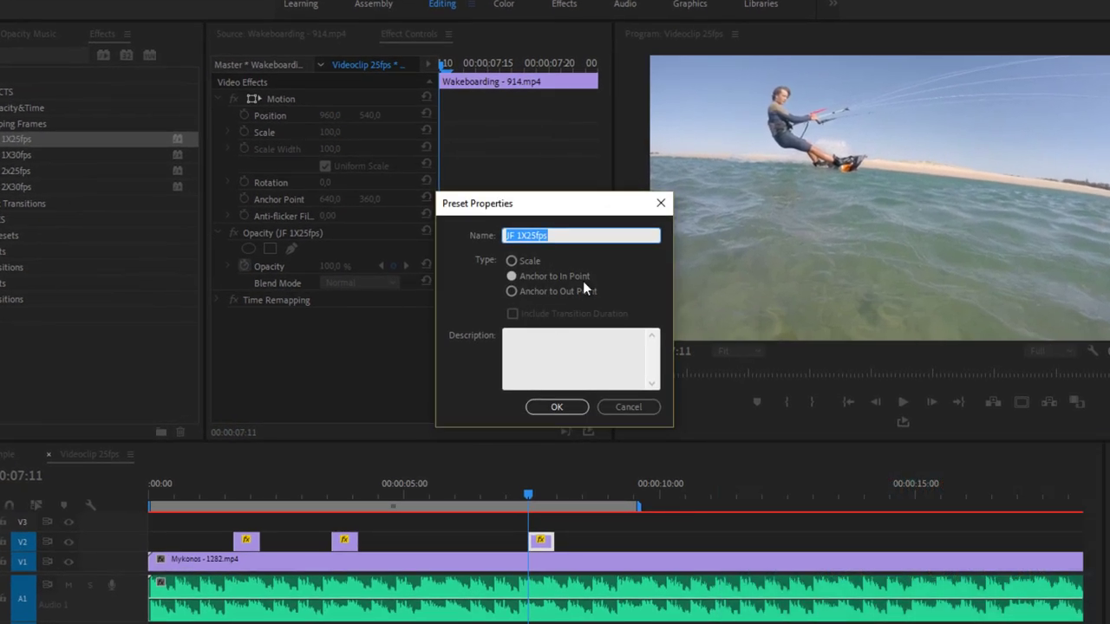
click(532, 262)
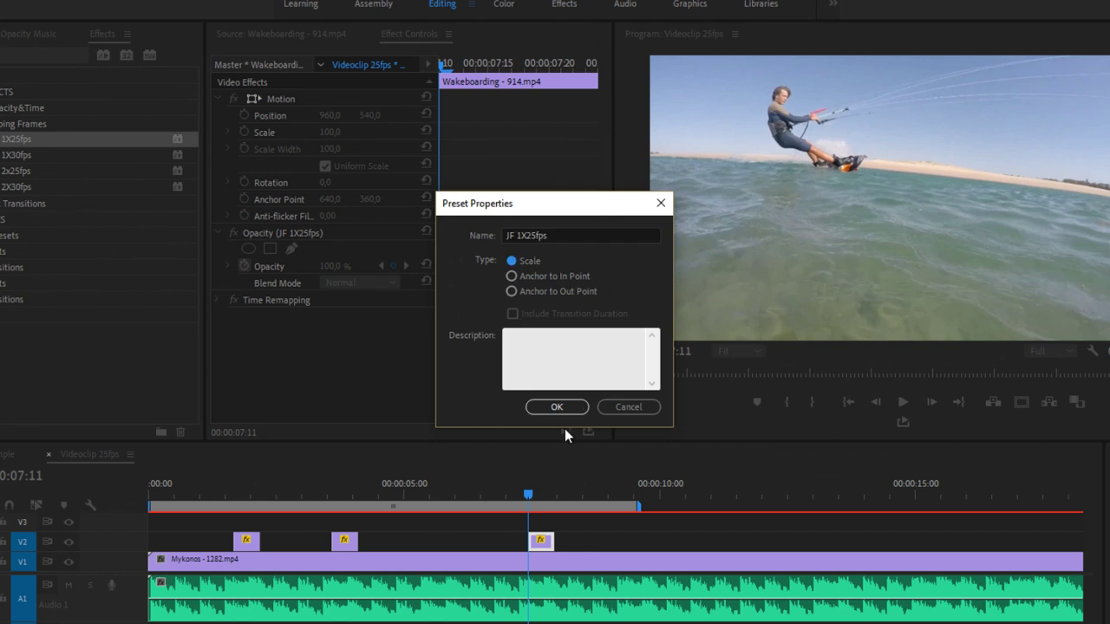
click(559, 404)
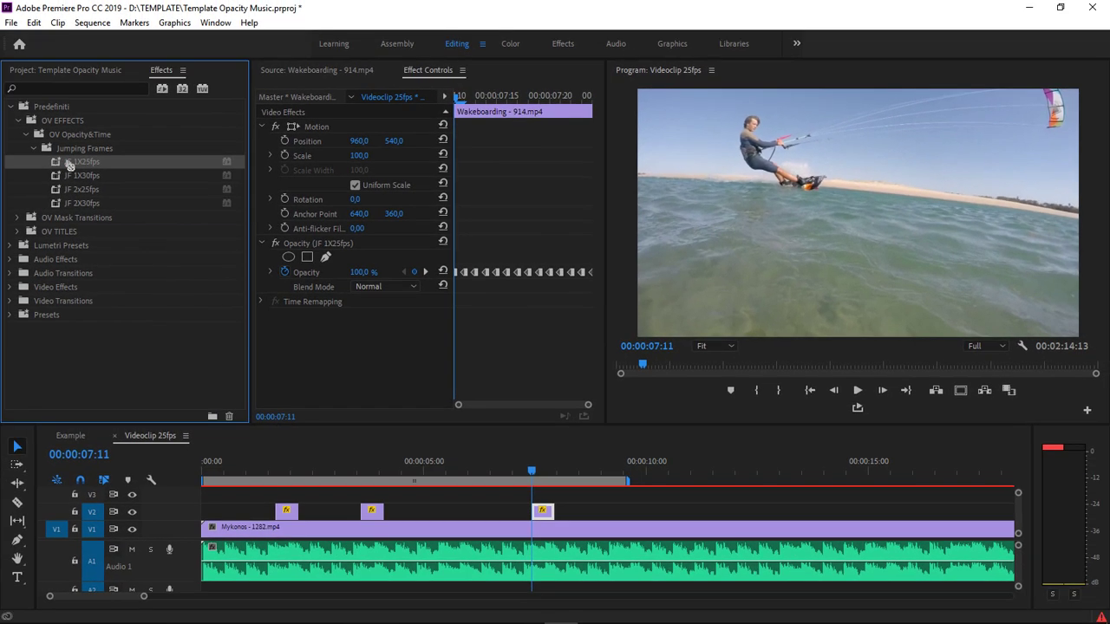
drag(70, 165, 336, 343)
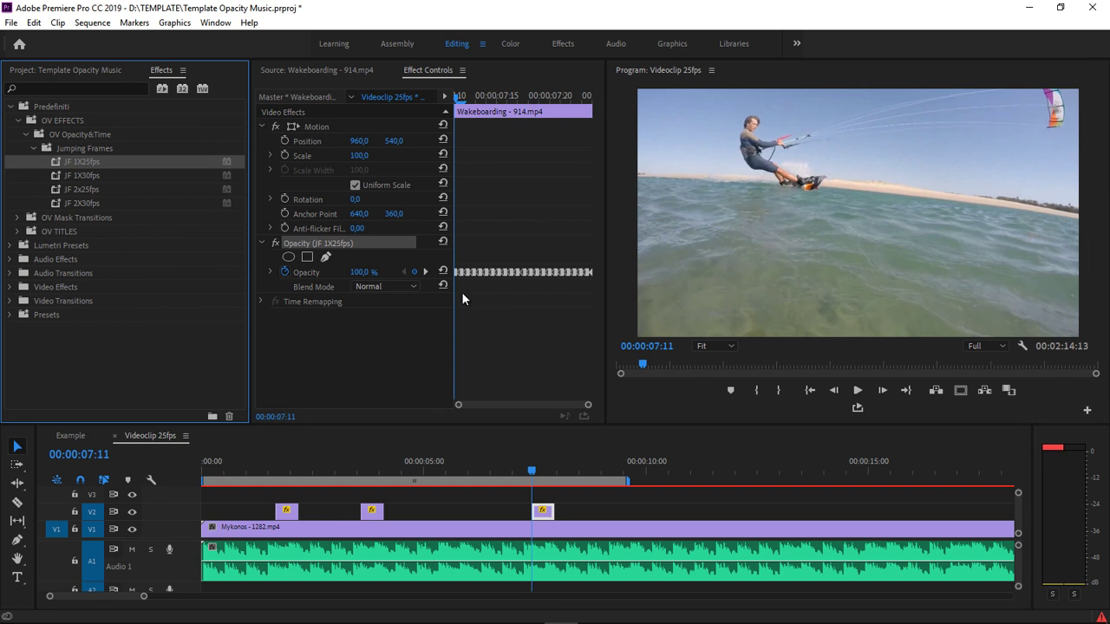
key(space)
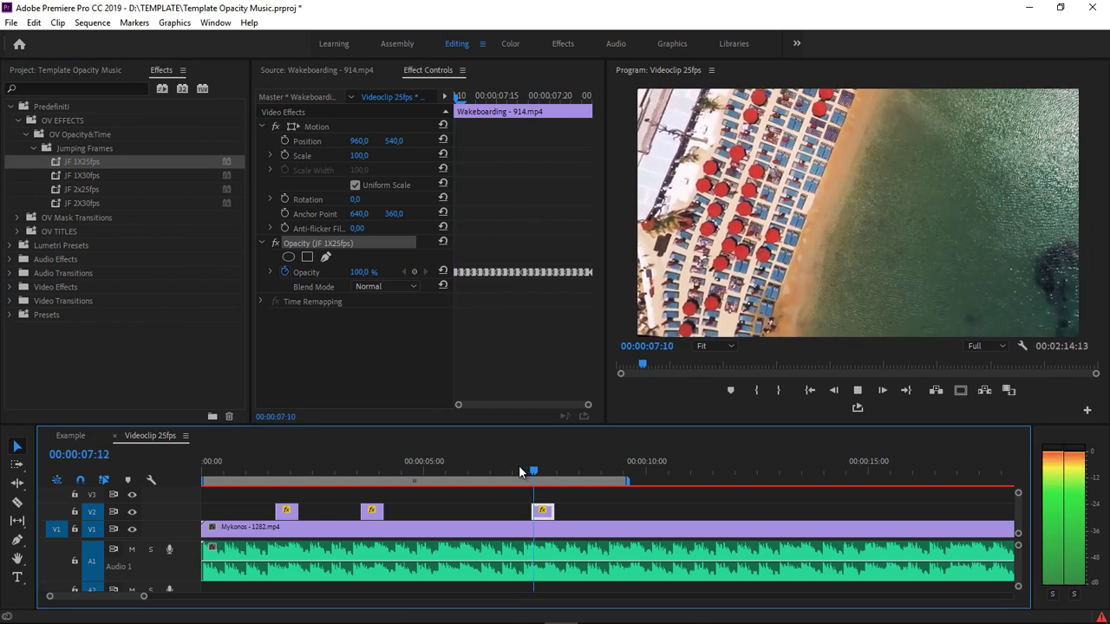
Extend the third clip's right edge, reapply JF 1X25fps to its Opacity, and play it back
drag(518, 465, 551, 470)
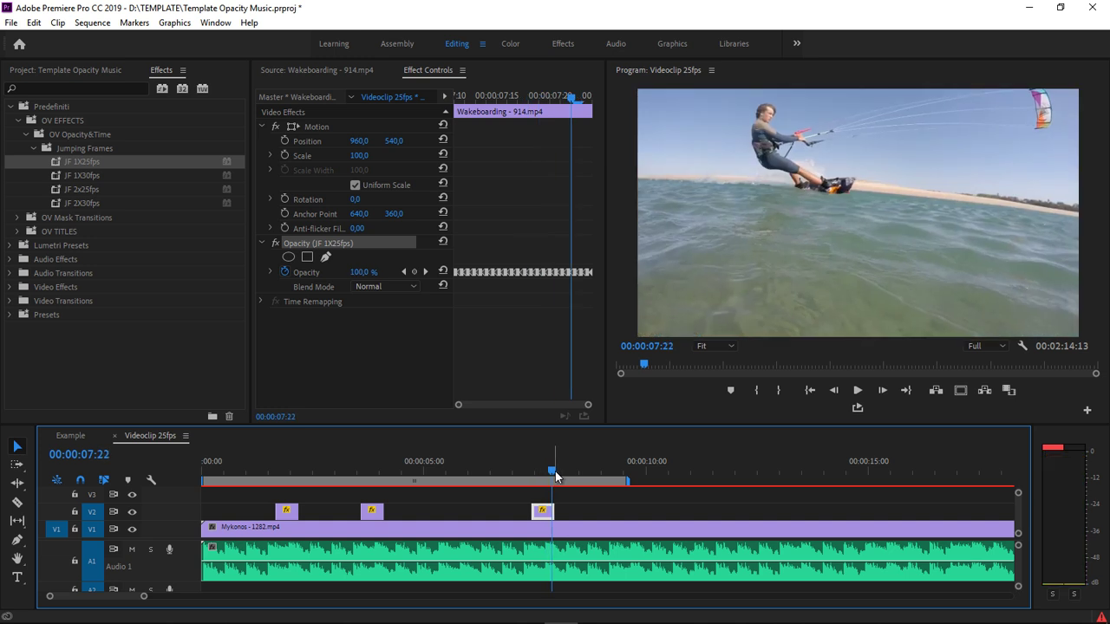
drag(543, 511, 602, 515)
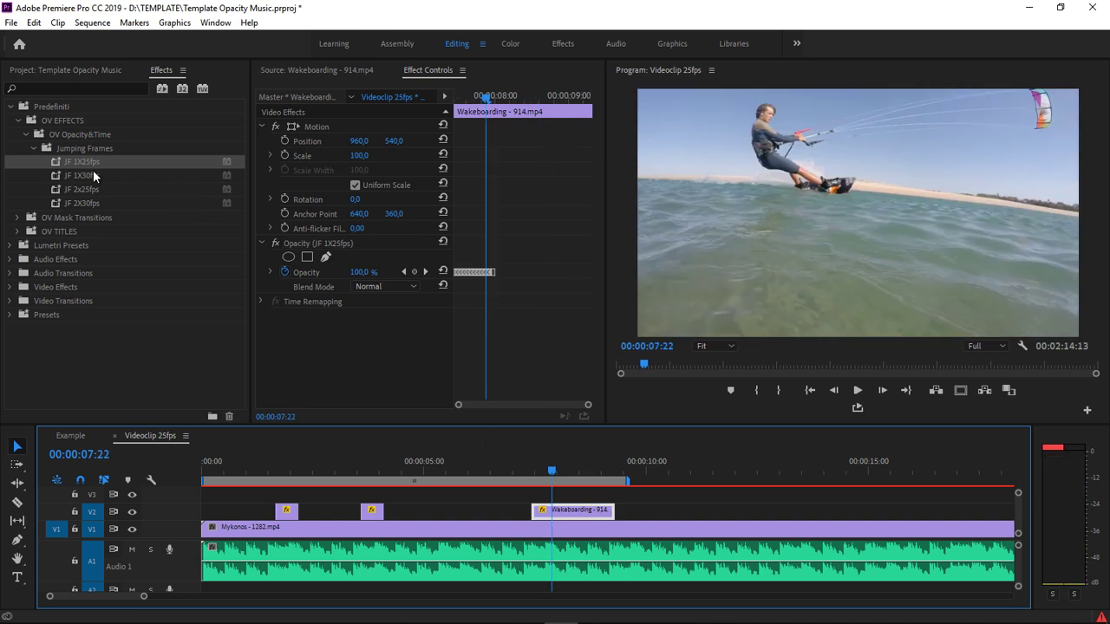
drag(58, 163, 282, 238)
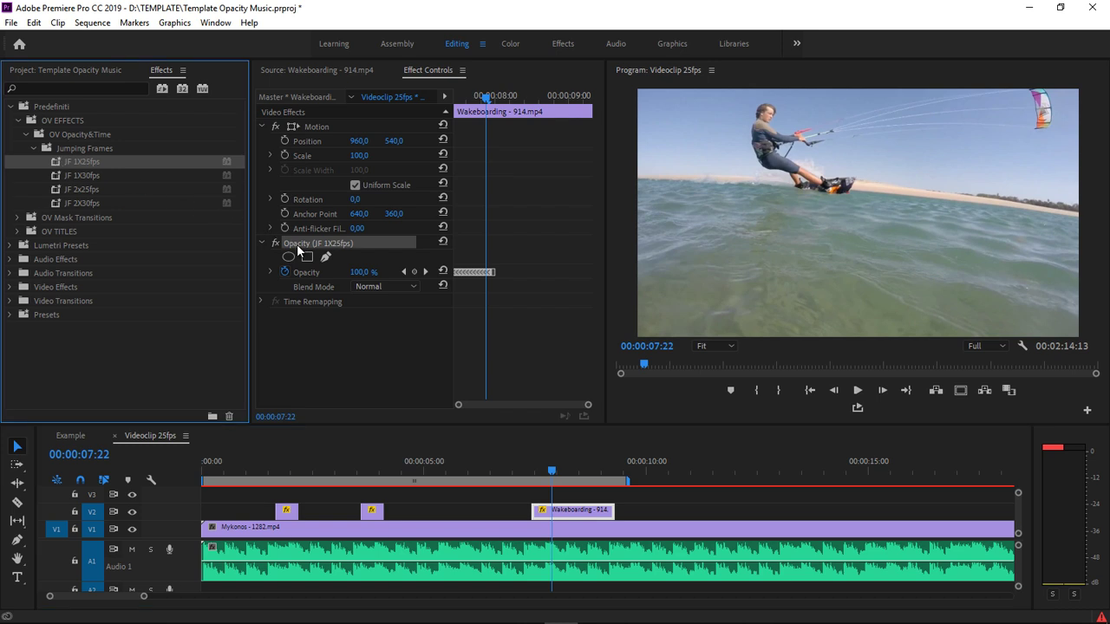
key(space)
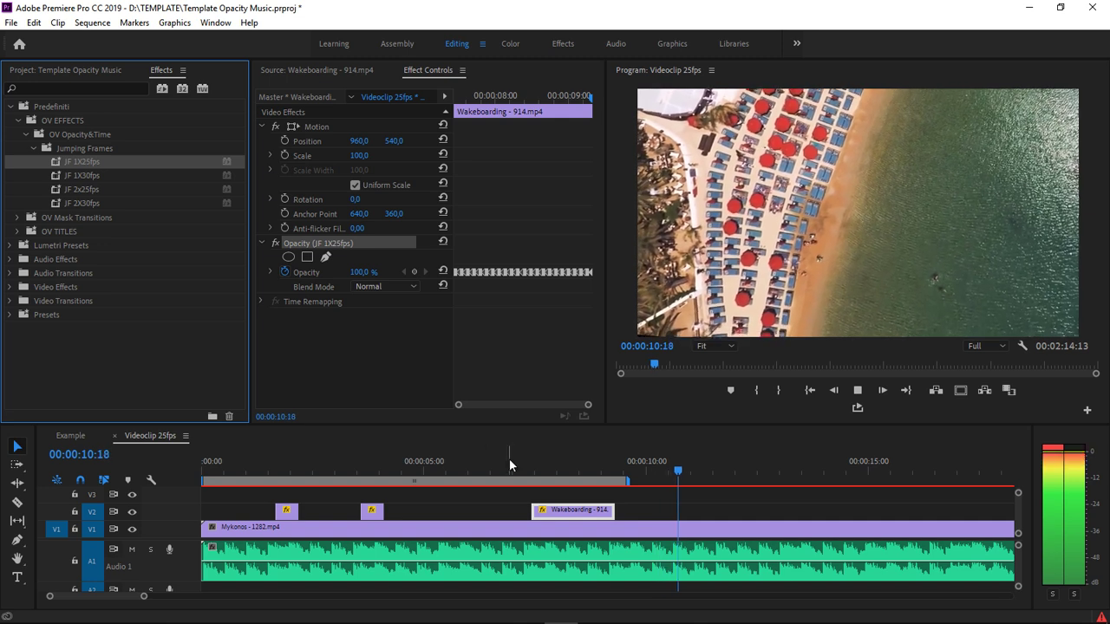
click(525, 469)
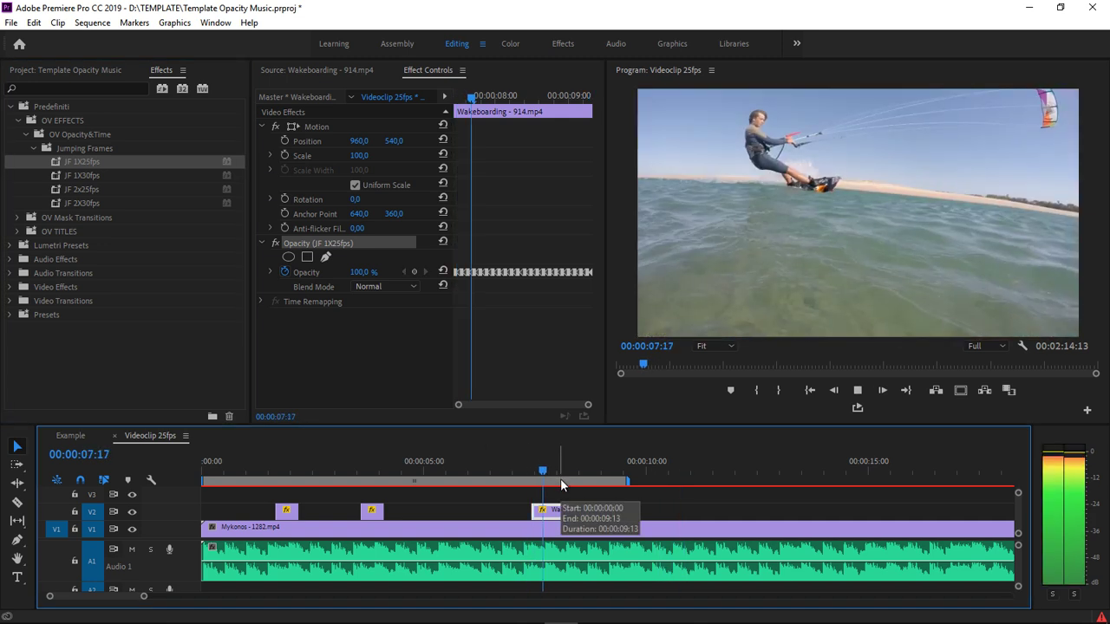
key(space)
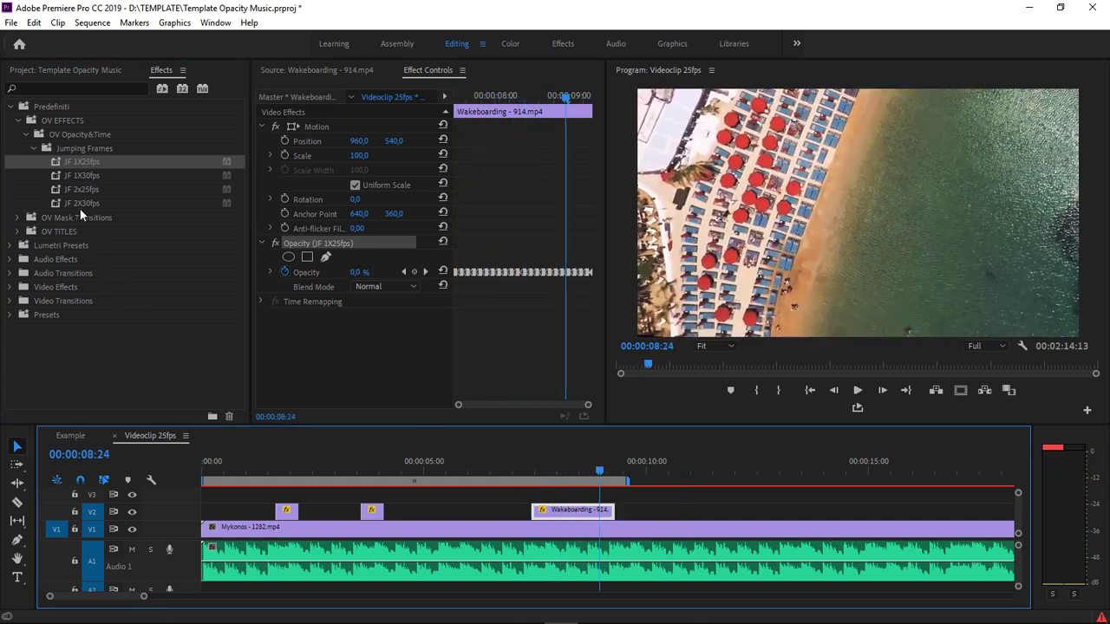
Set JF 2x25fps to Scale type and apply it to the third clip's Opacity
drag(56, 193, 138, 203)
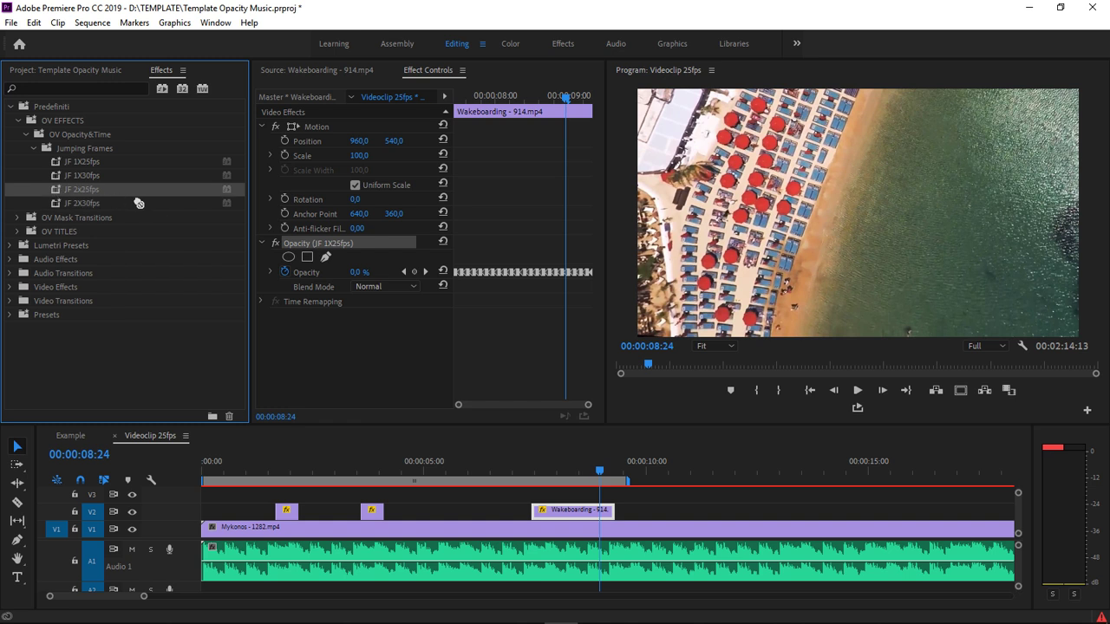
double_click(56, 189)
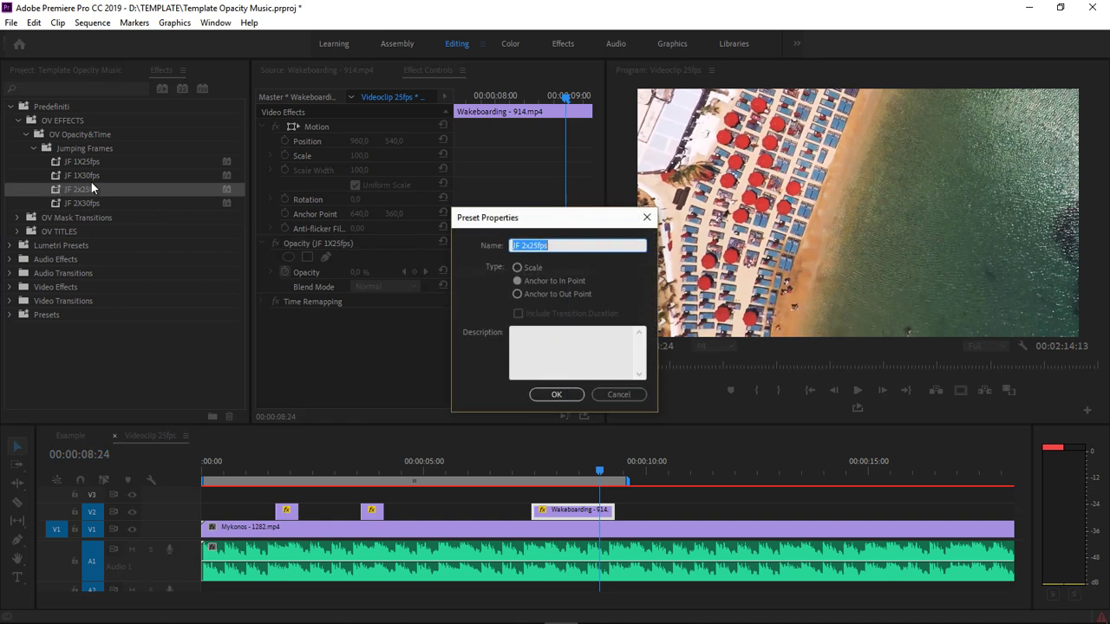
click(531, 270)
click(561, 394)
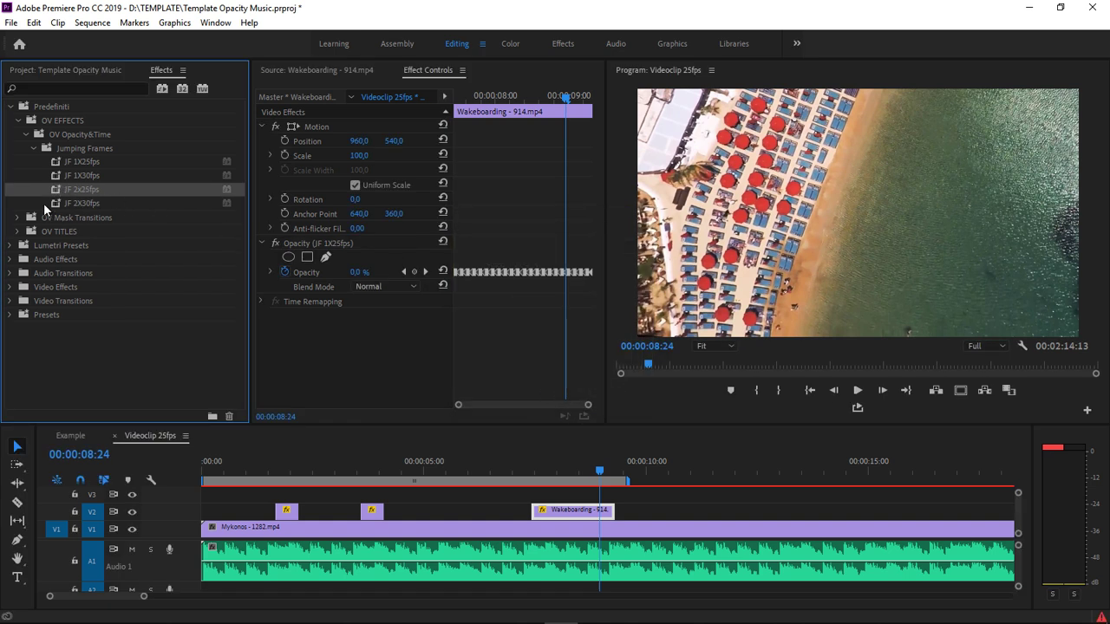
mouse_move(56, 189)
mouse_down()
mouse_move(303, 258)
mouse_move(317, 247)
mouse_up()
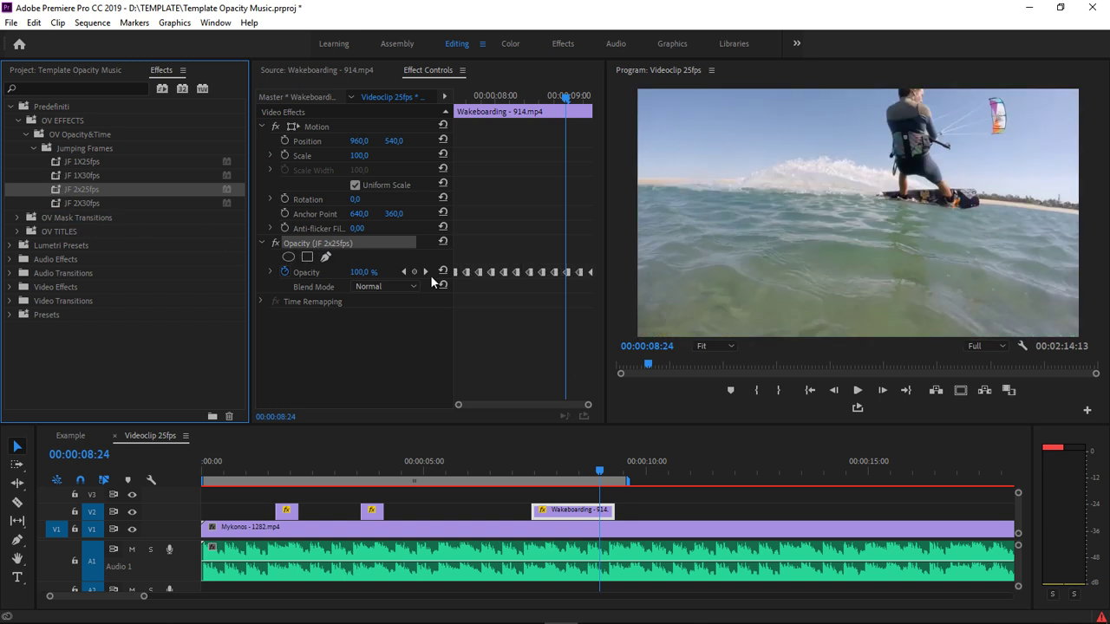
Step frame by frame from 7:11 and play the clip to review the flicker
click(455, 95)
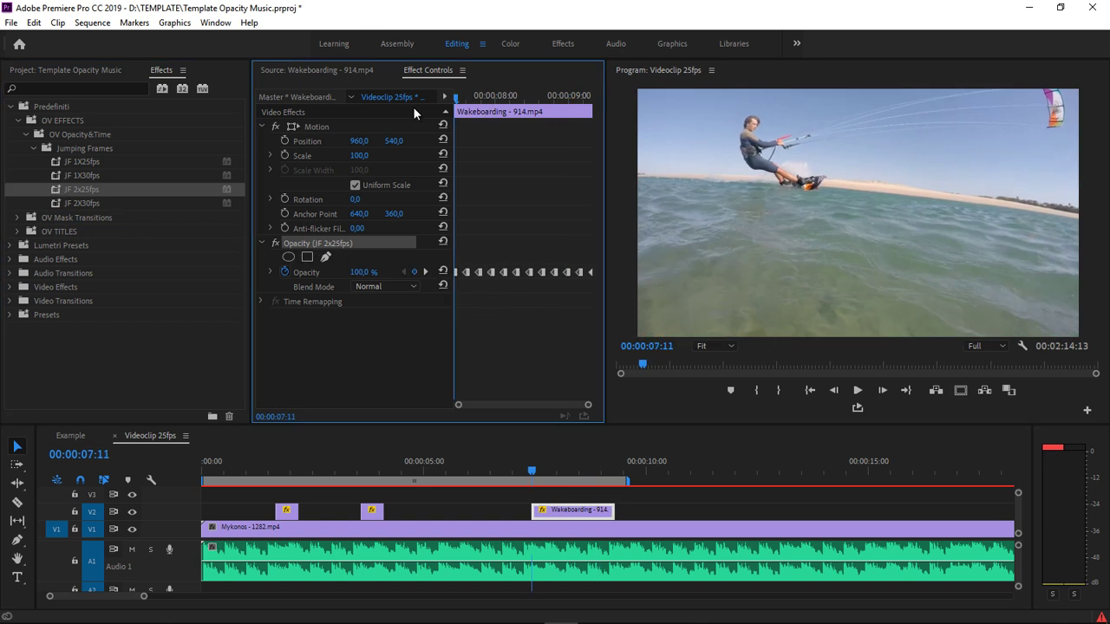
key(Right)
key(Right)
key(Right)
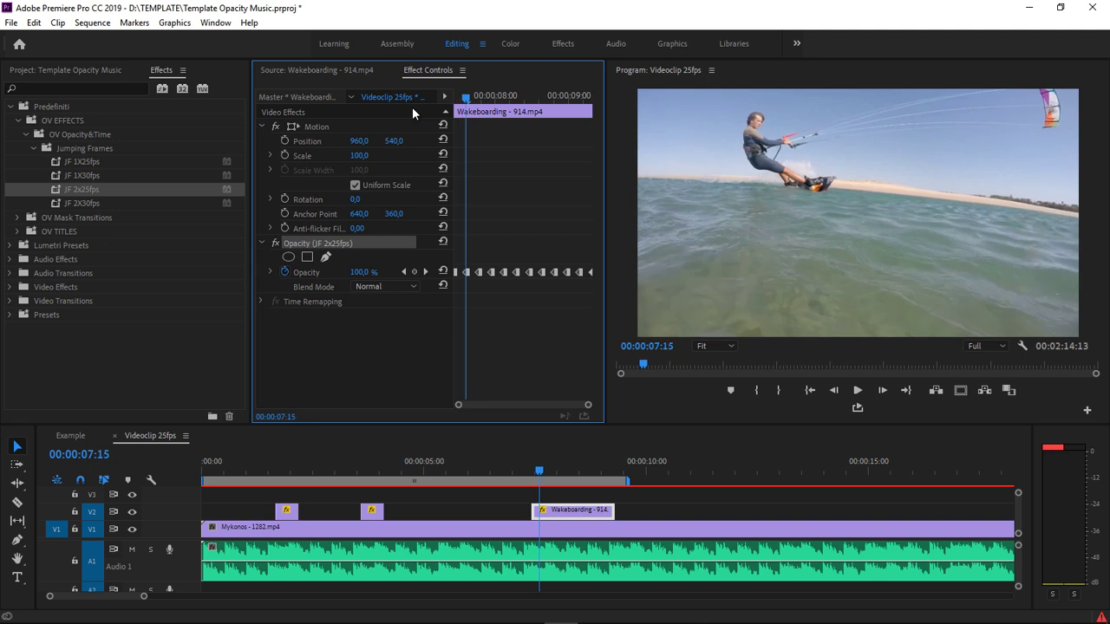
key(Right)
key(Right)
click(530, 469)
key(space)
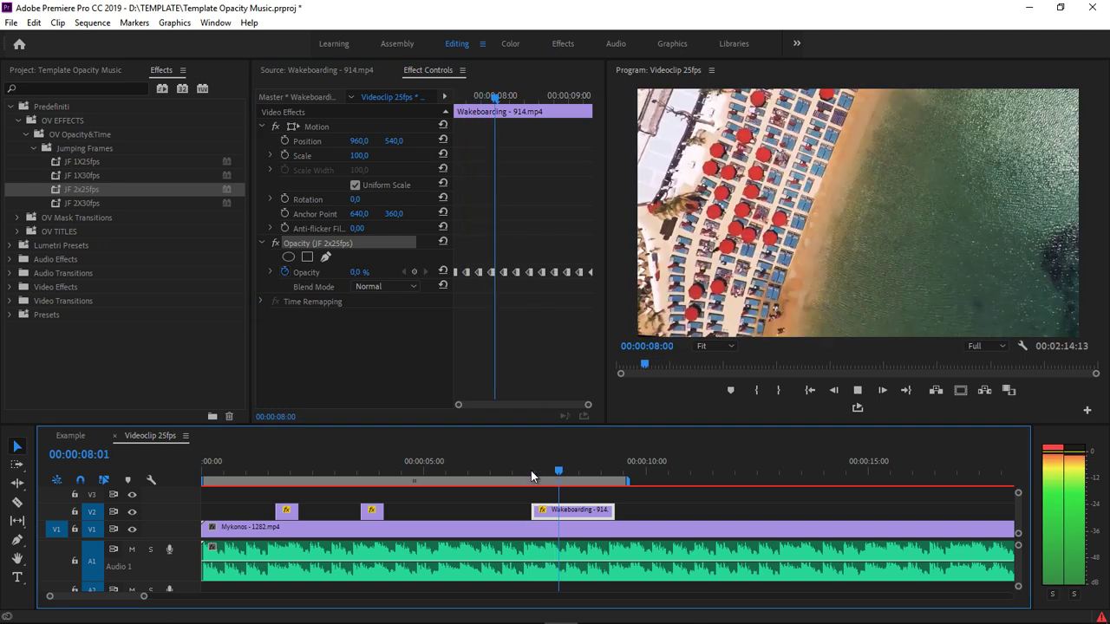
key(space)
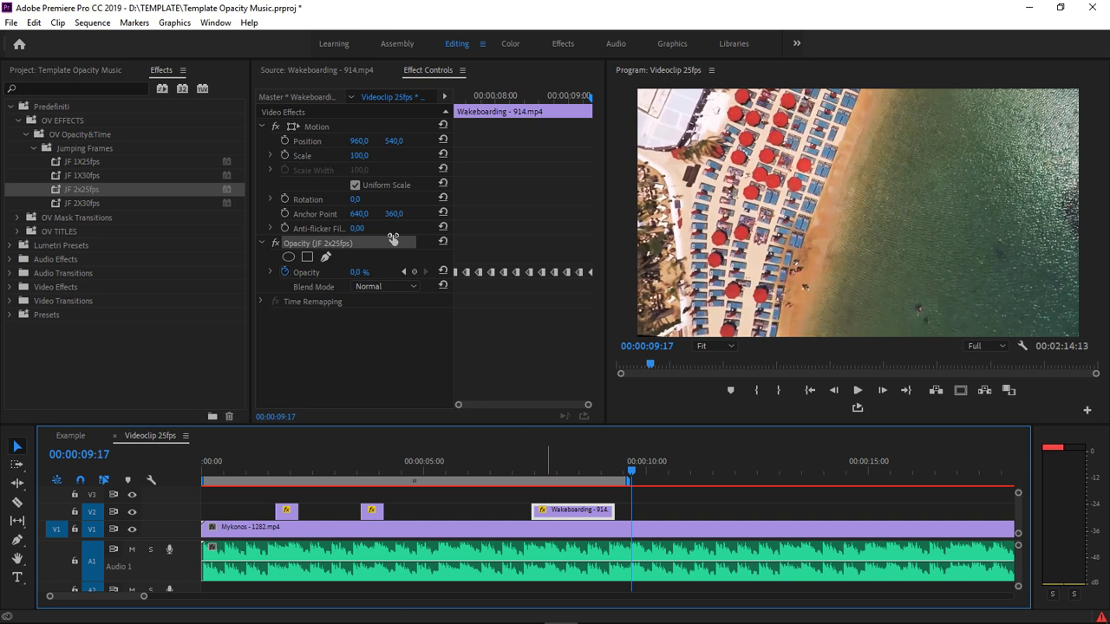
Add a short Wakeboarding clip to V2 at 9:17 with JF 2x25fps anchored to In Point
click(314, 72)
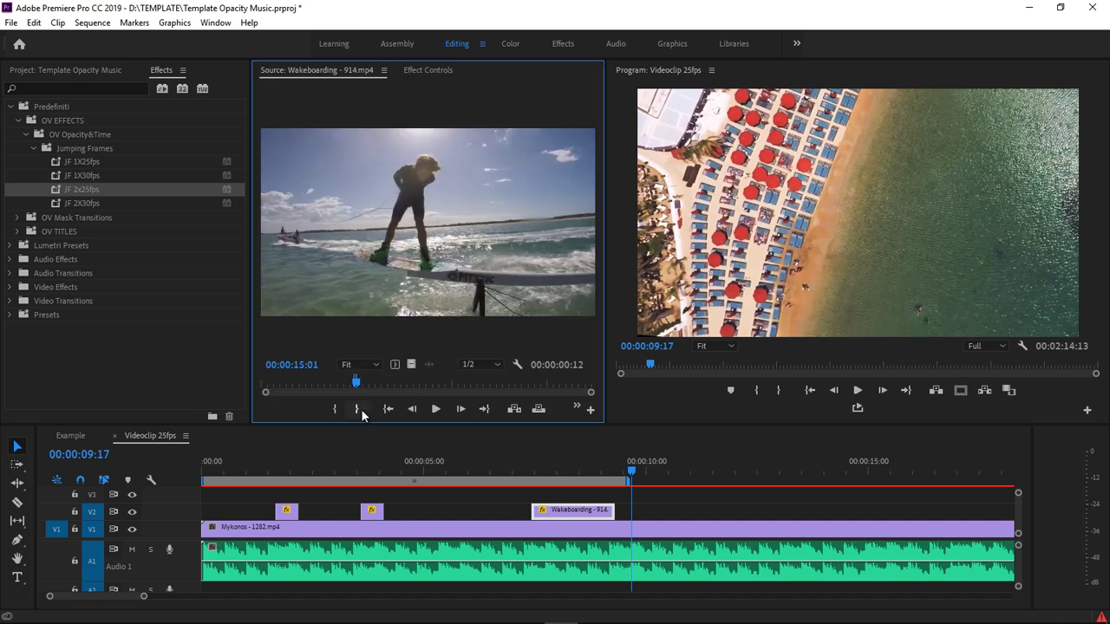
drag(614, 511, 625, 510)
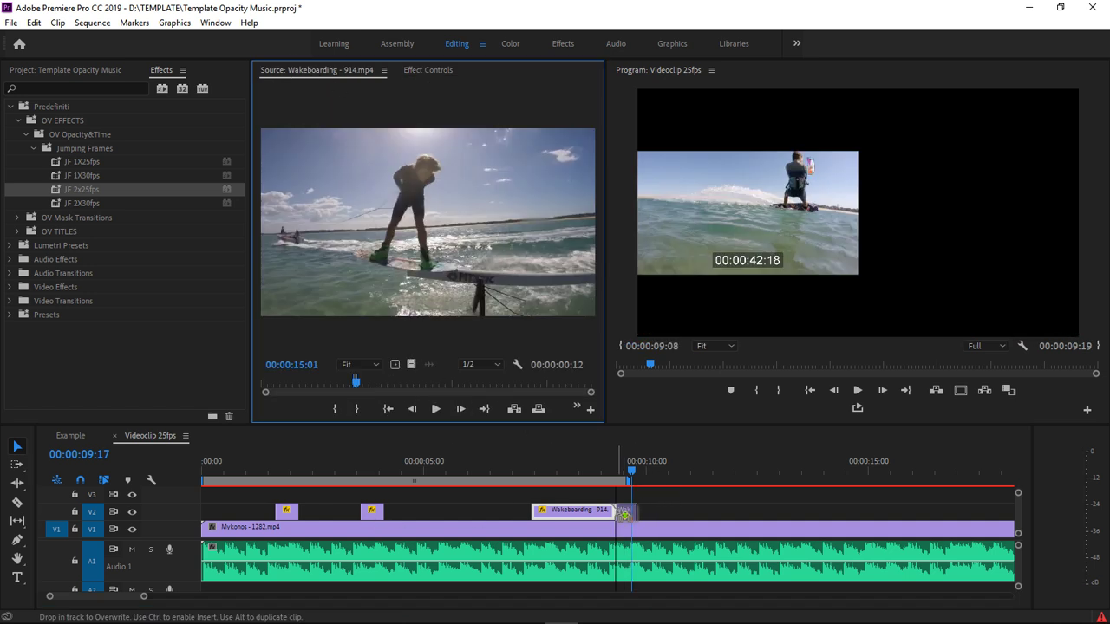
double_click(57, 188)
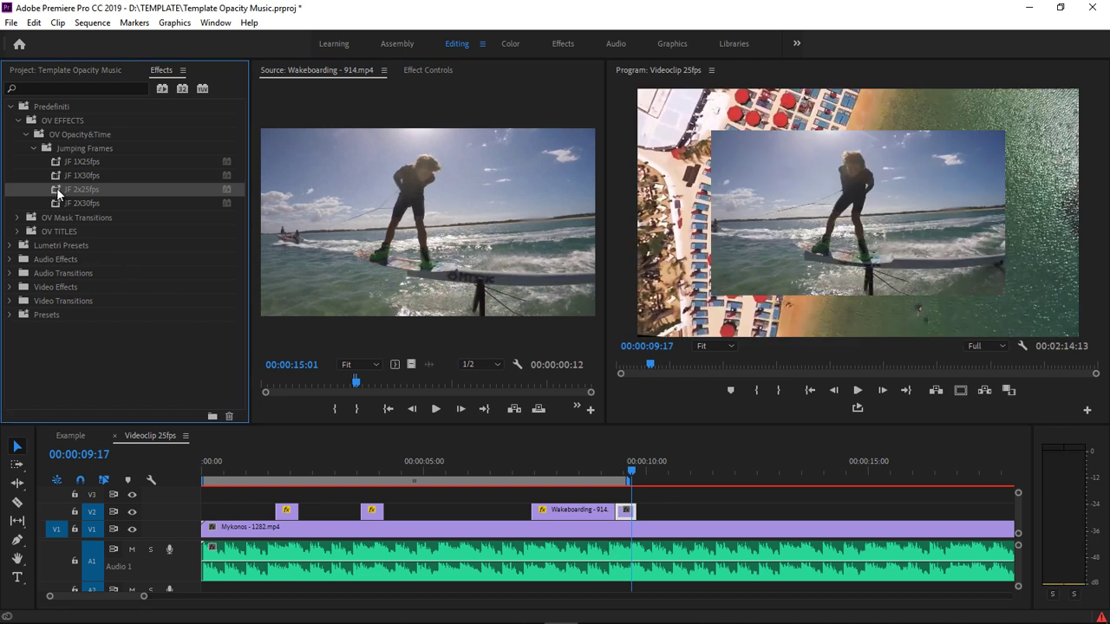
click(533, 281)
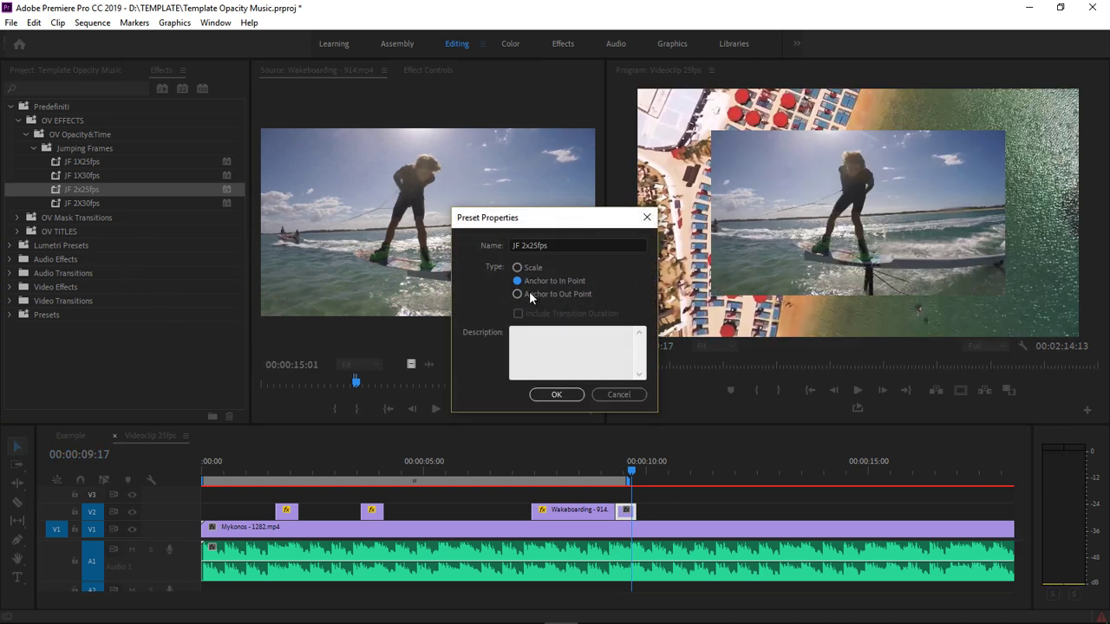
click(556, 394)
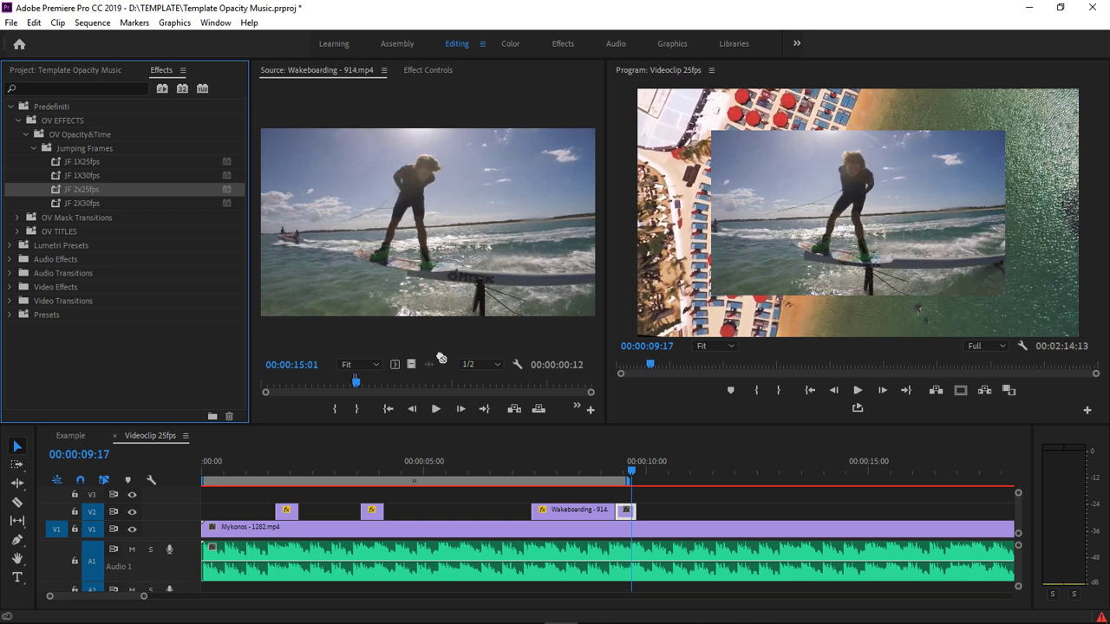
drag(441, 358, 628, 509)
Preview the short clip, scale it to frame size, and review playback from about 7 seconds
click(526, 463)
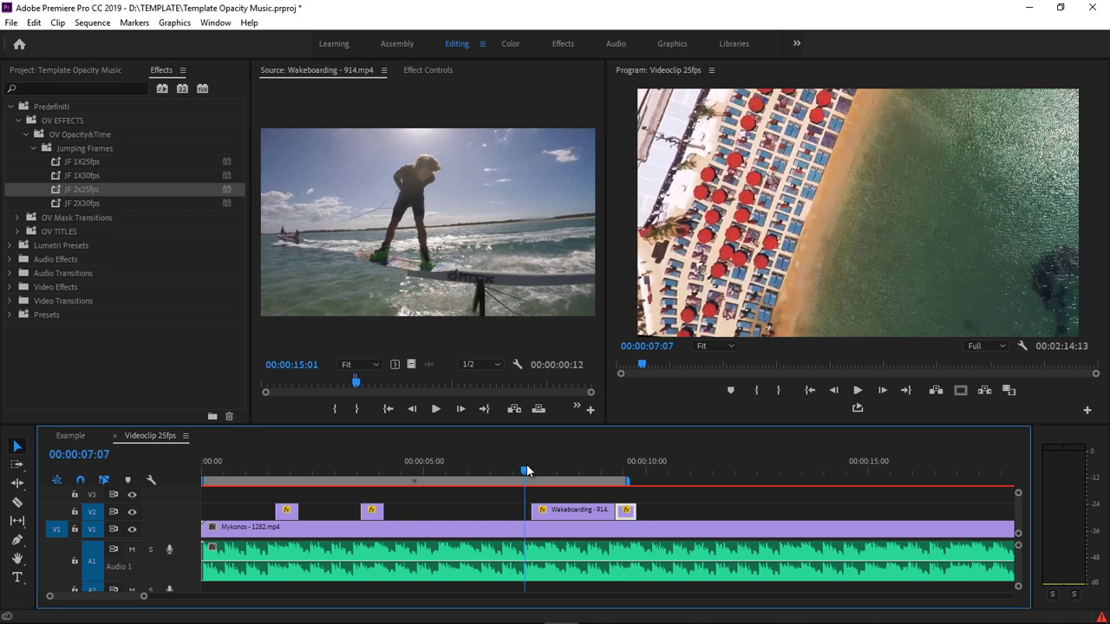
key(space)
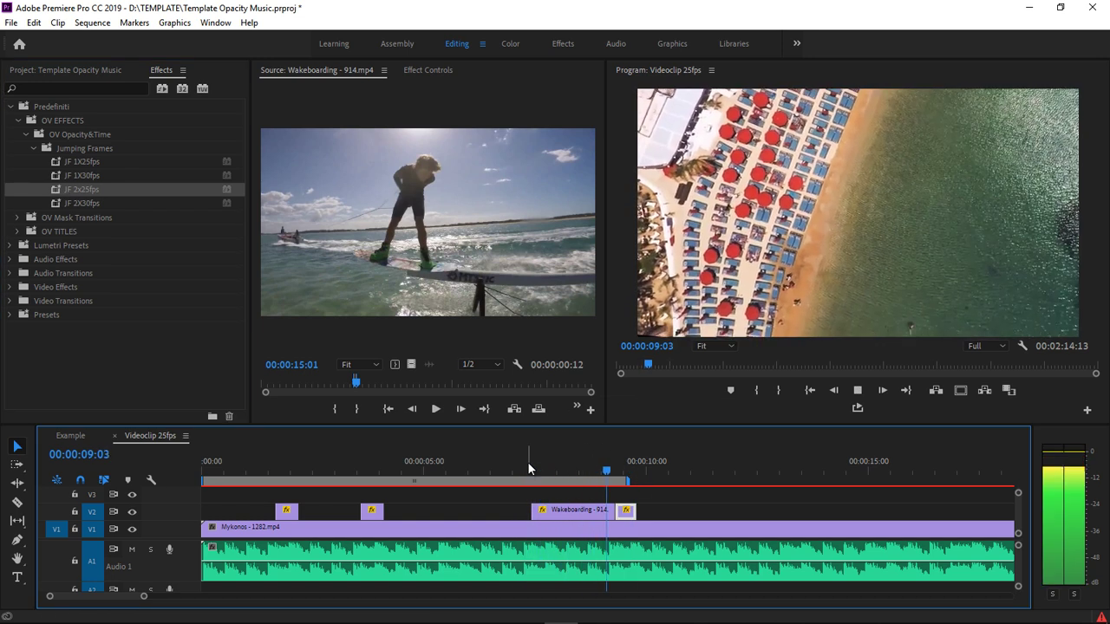
key(space)
right_click(626, 515)
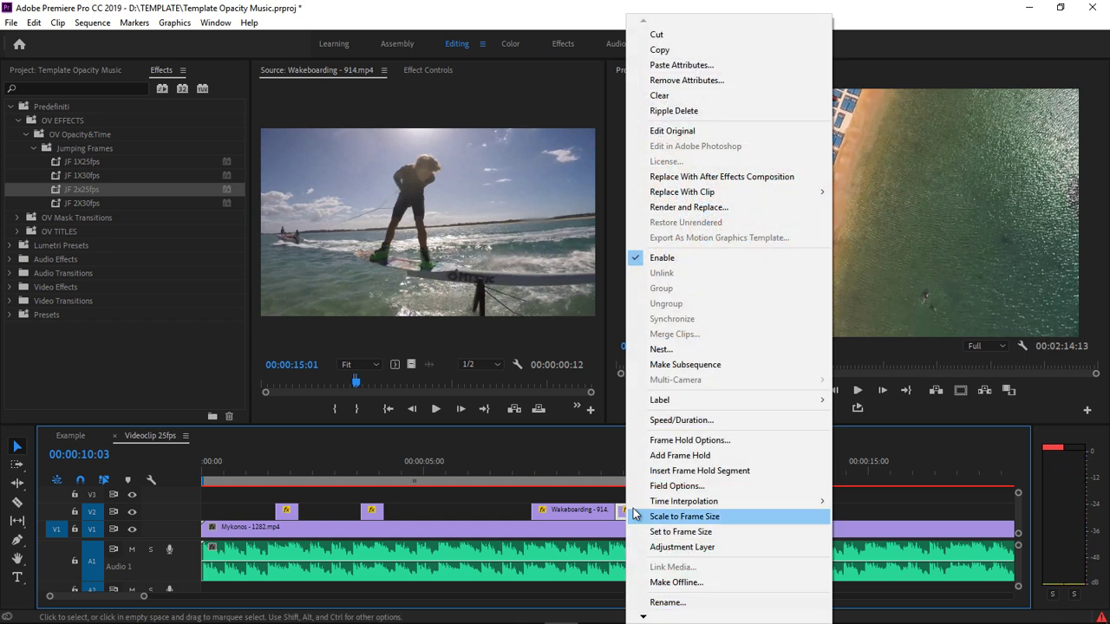
click(674, 517)
drag(539, 468, 514, 468)
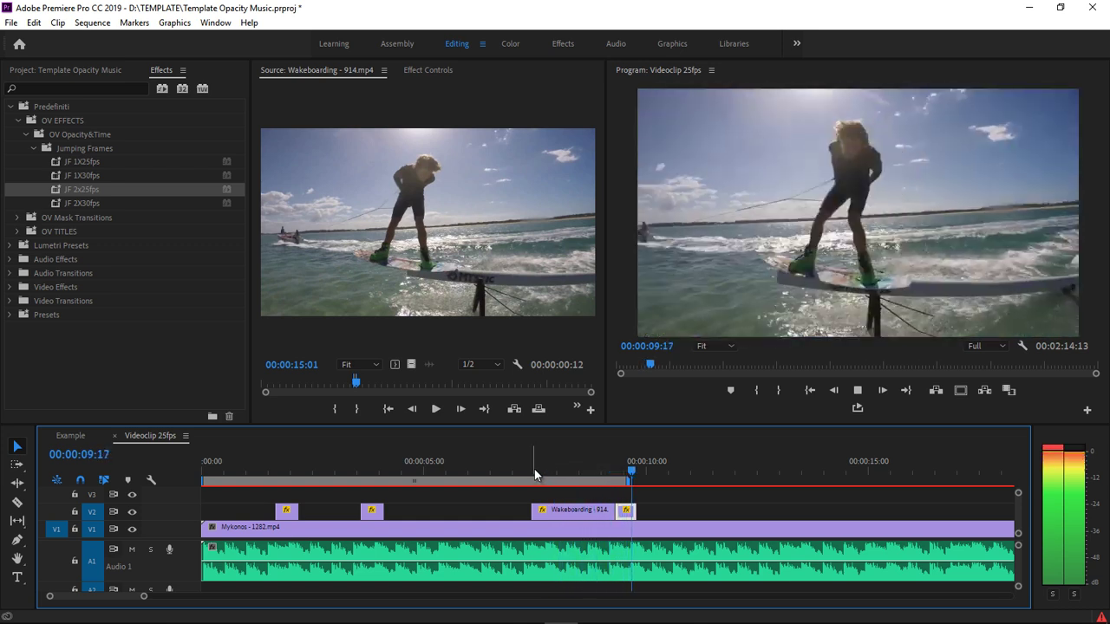
key(space)
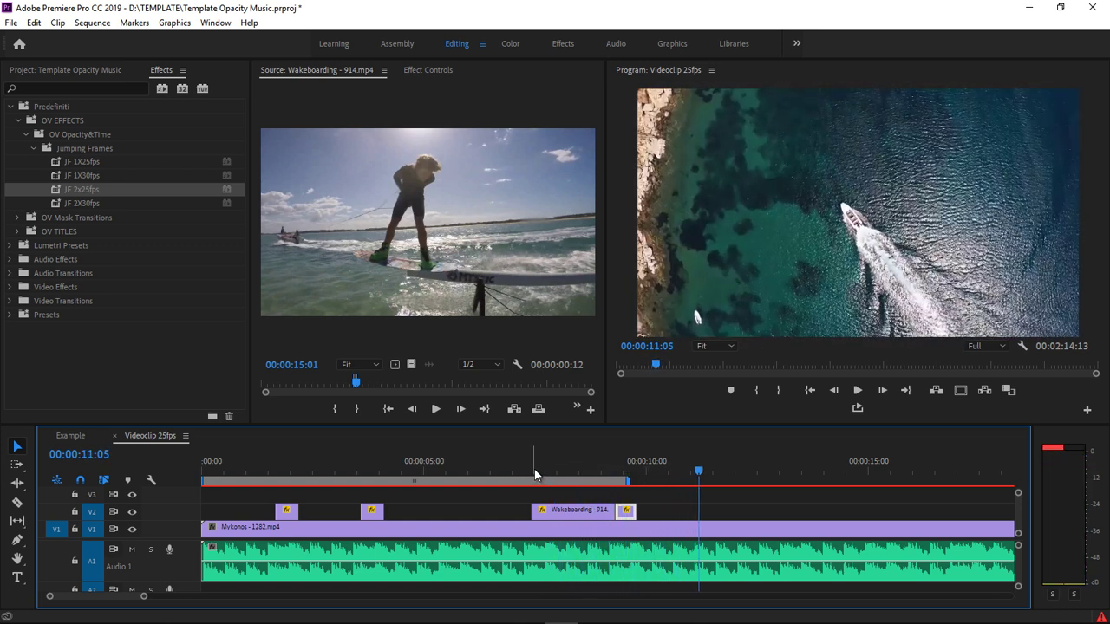
click(440, 384)
Mark source In 27:20 and Out 28:17, place the shot on V2, shift it 7 frames later
click(335, 409)
drag(438, 384, 443, 389)
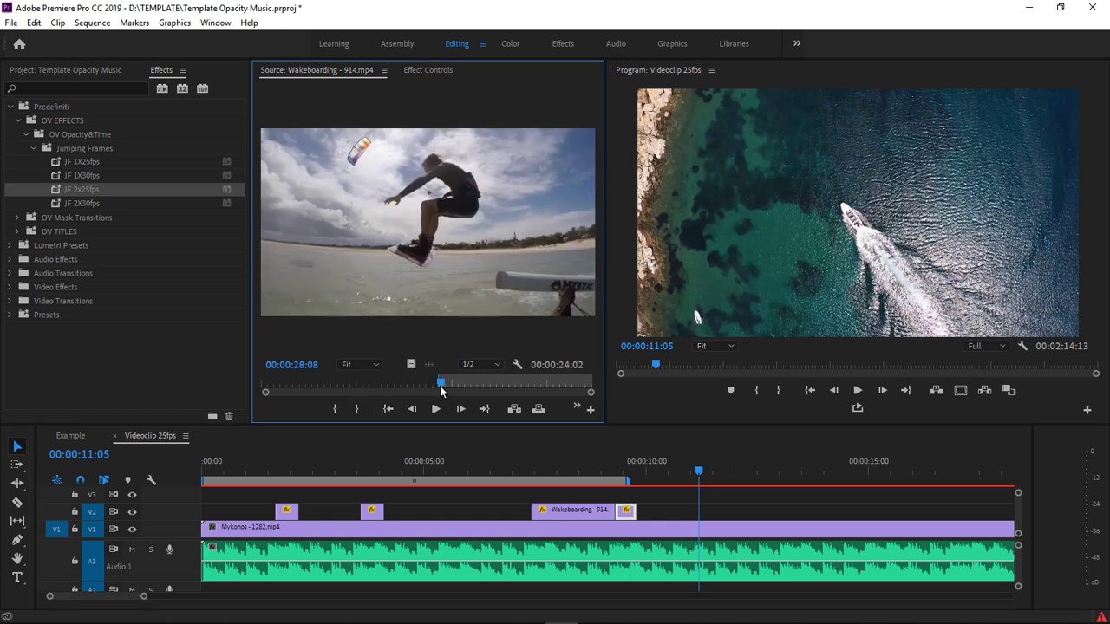
click(356, 410)
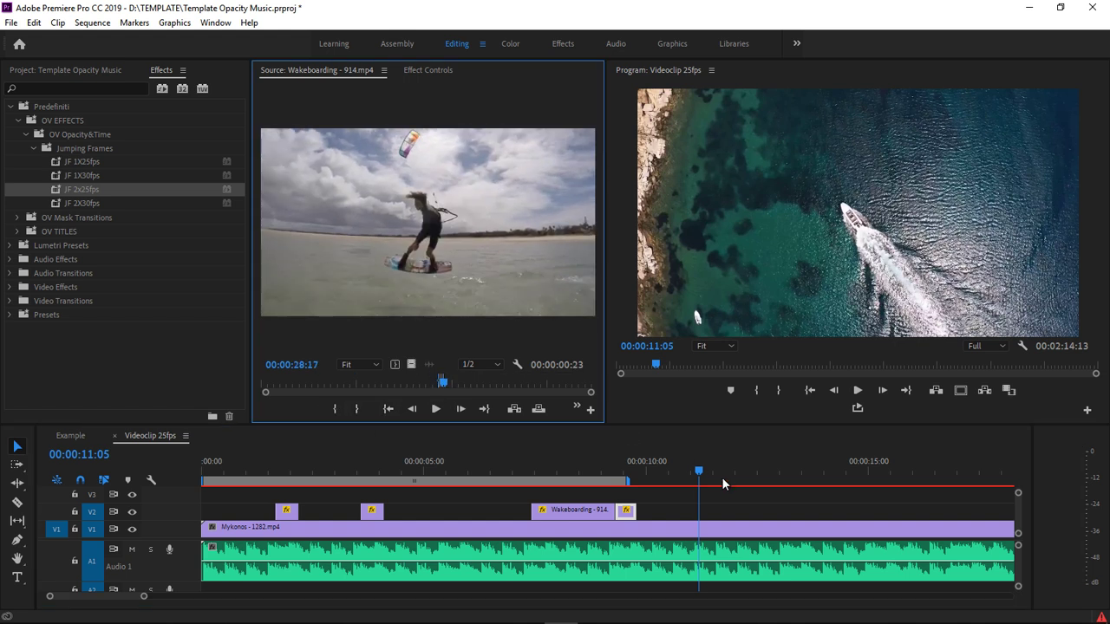
drag(723, 483, 784, 514)
key(space)
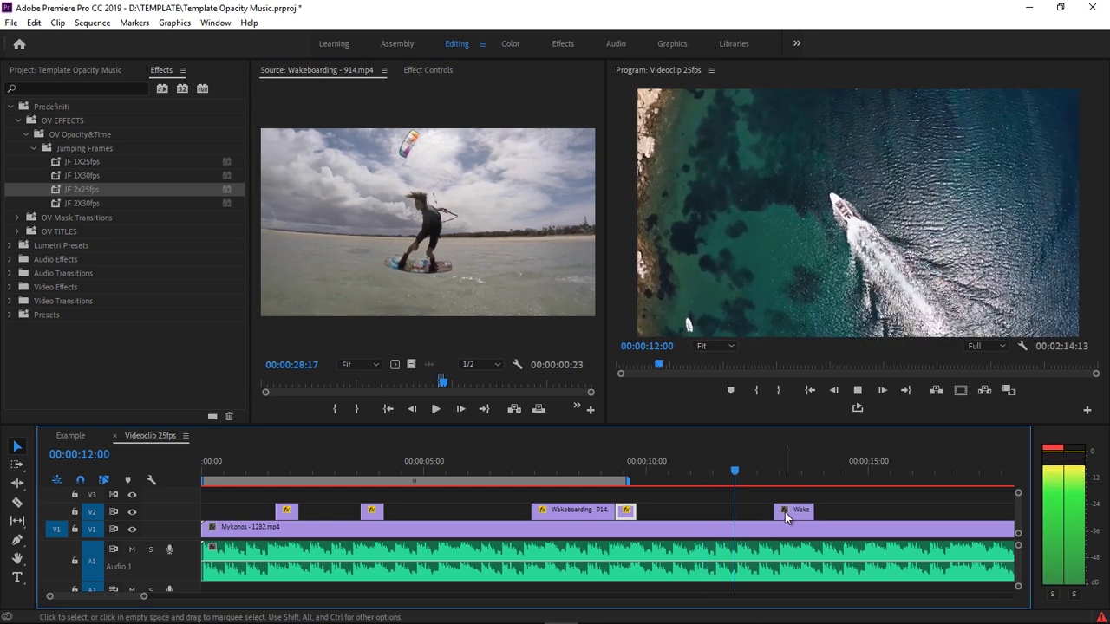
click(786, 471)
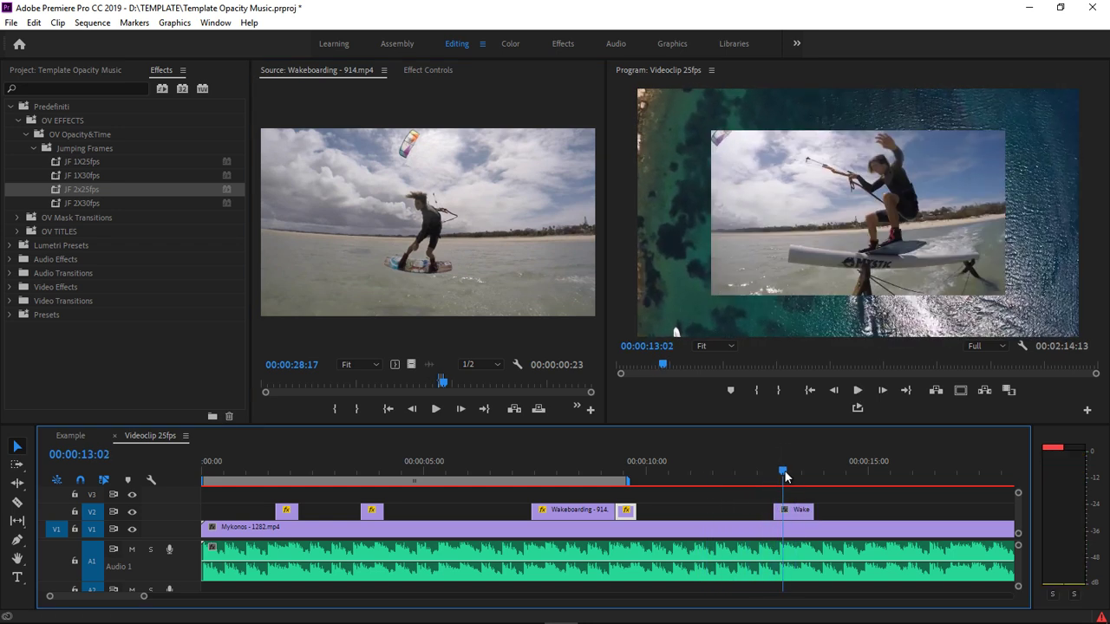
drag(781, 511, 811, 511)
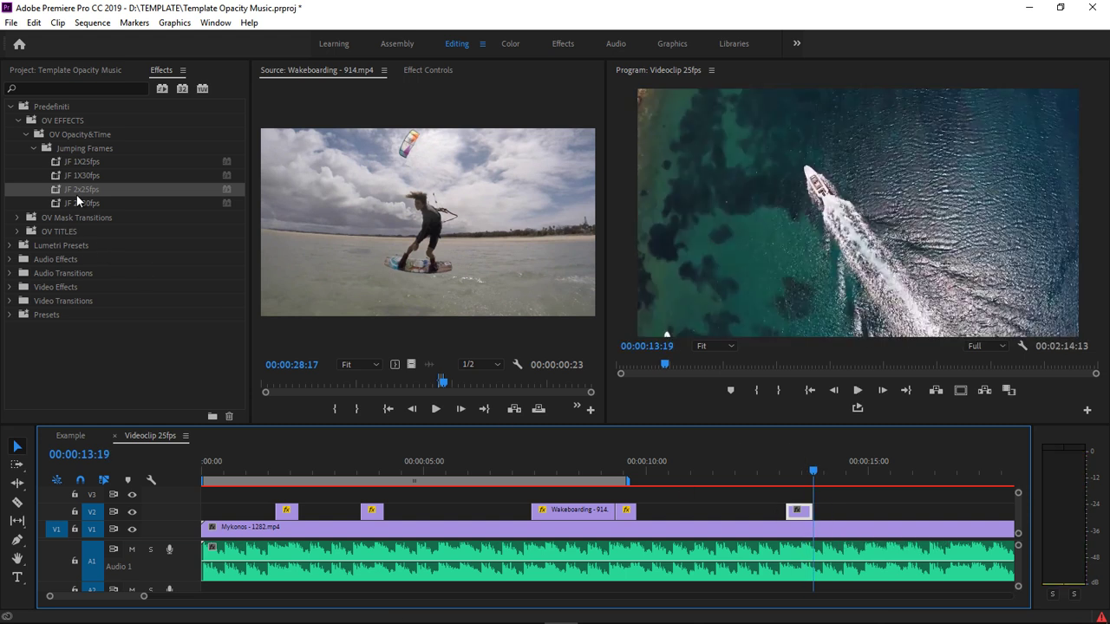
Apply JF 1X30fps to the new kitesurfing shot and preview its flicker
click(59, 176)
drag(786, 452, 796, 511)
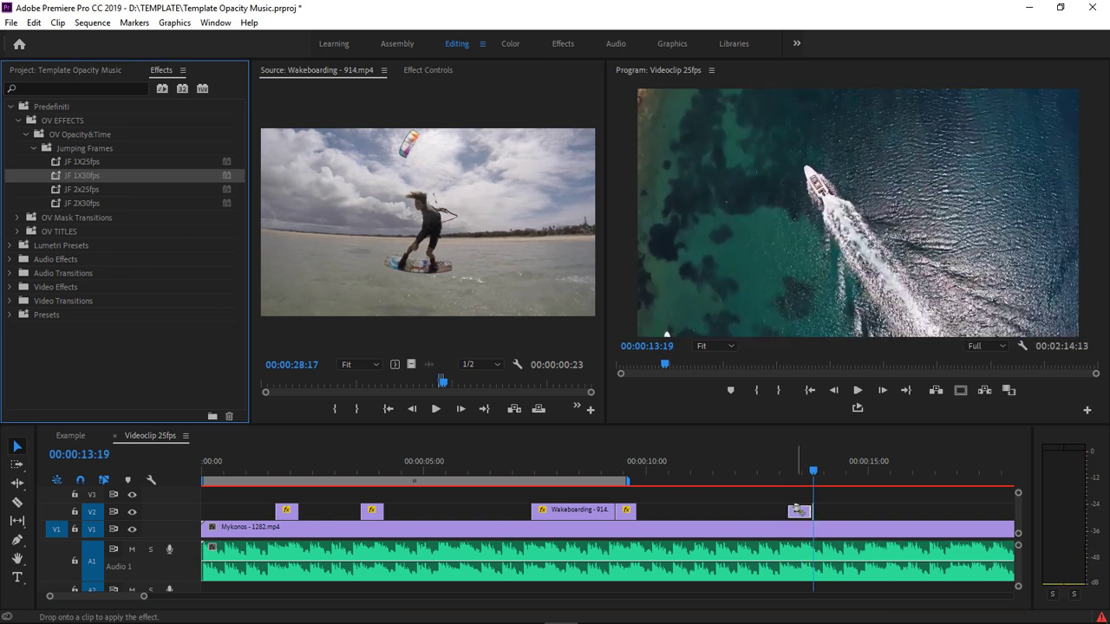
click(761, 470)
key(space)
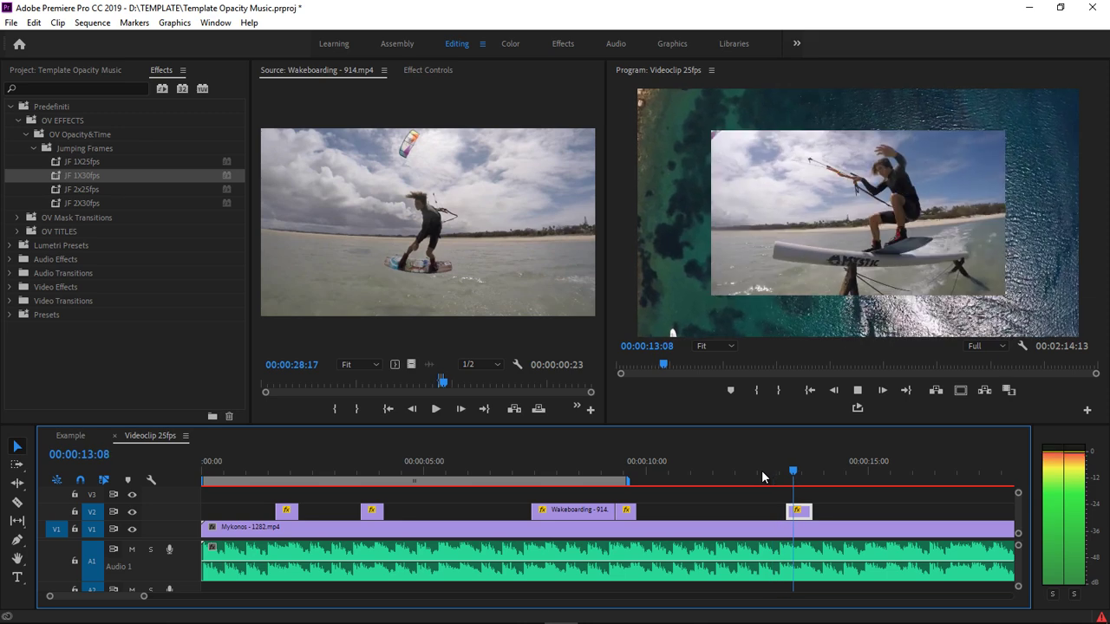
key(space)
Scale the shot to frame size, select JF 2X30fps, and replay from about 13:02
right_click(802, 512)
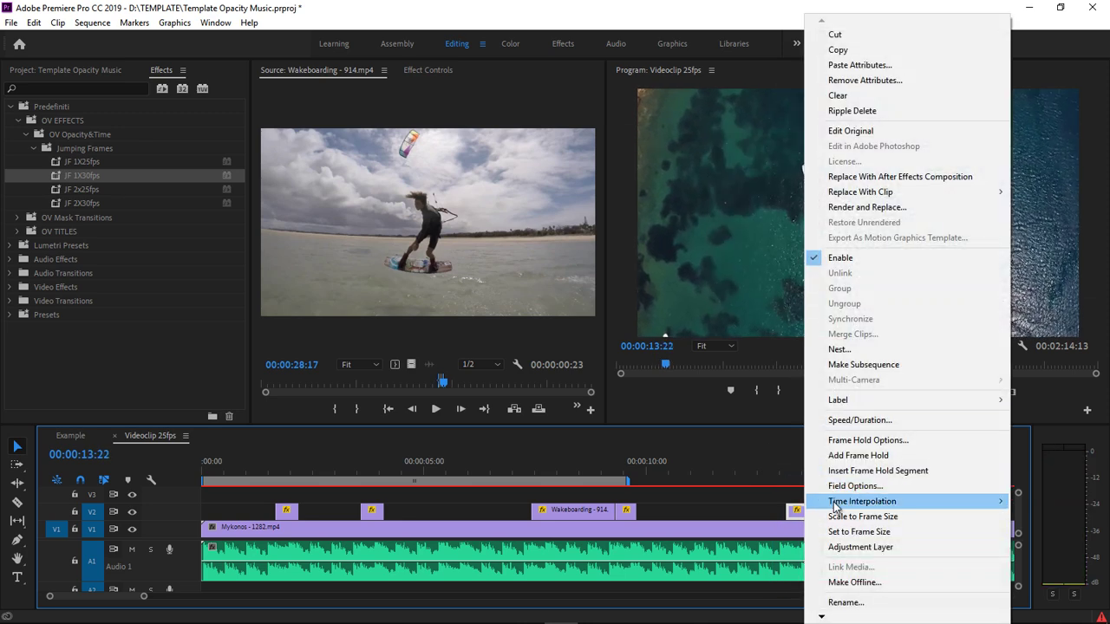
click(832, 516)
click(756, 470)
key(space)
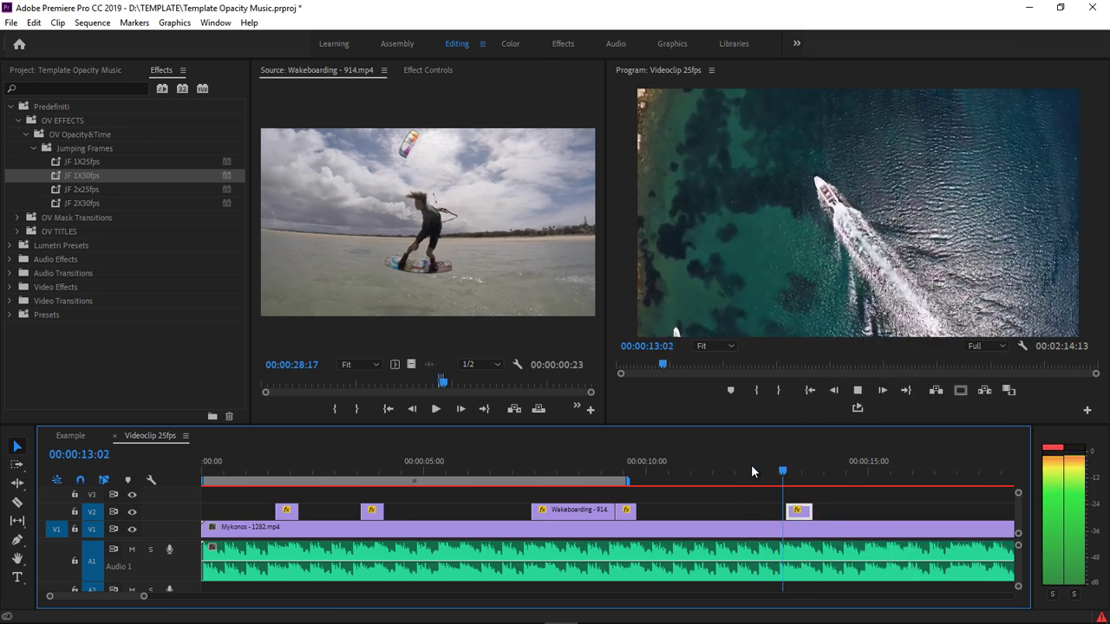
key(space)
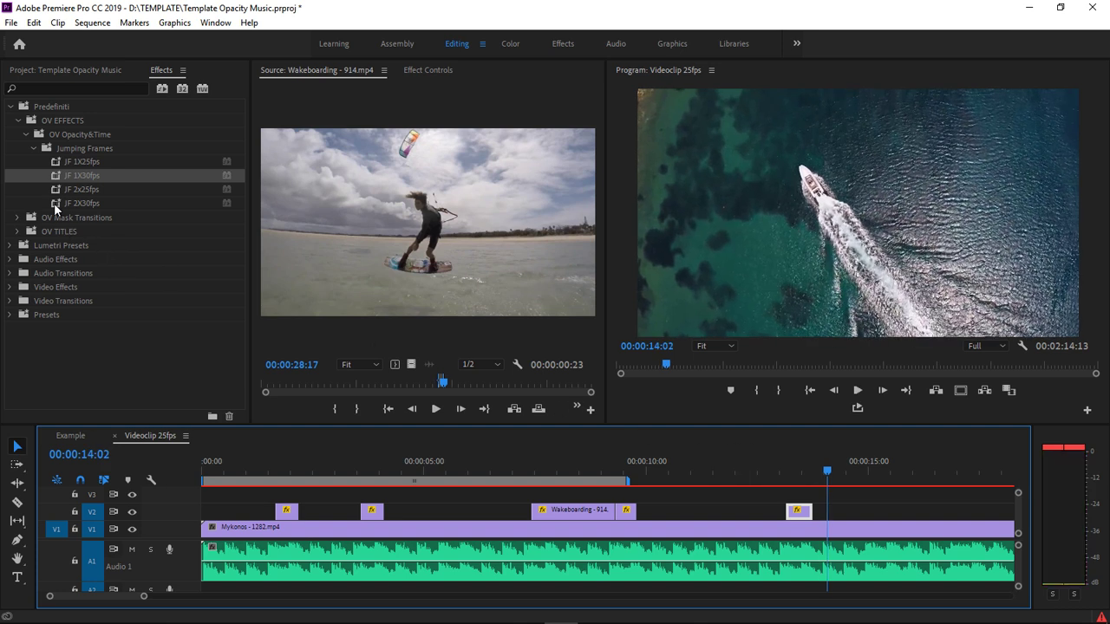
click(56, 203)
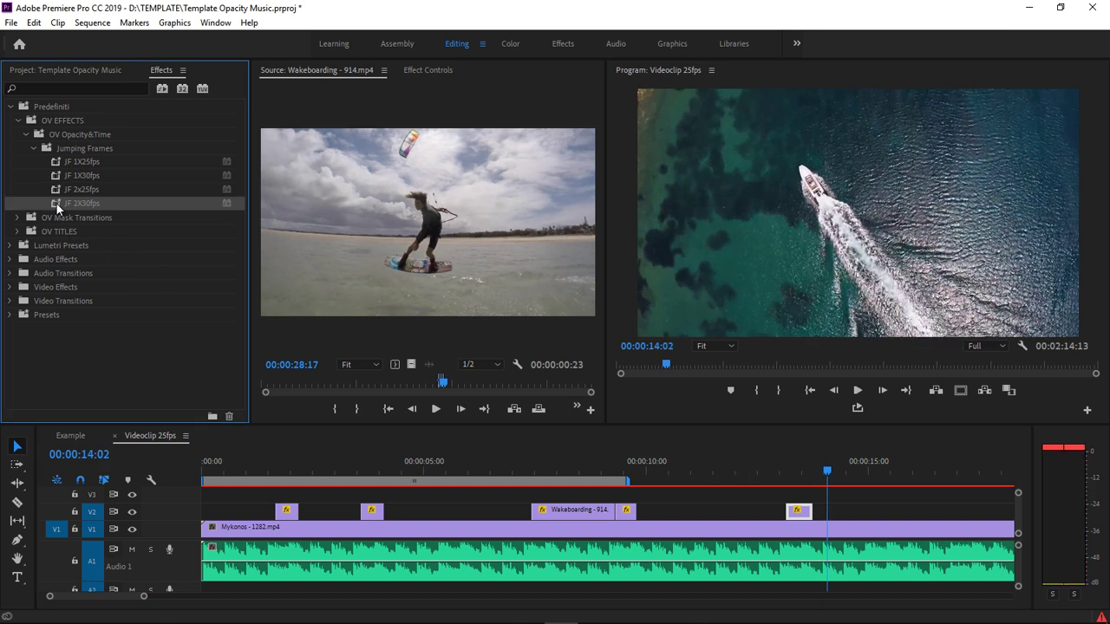
click(780, 466)
key(space)
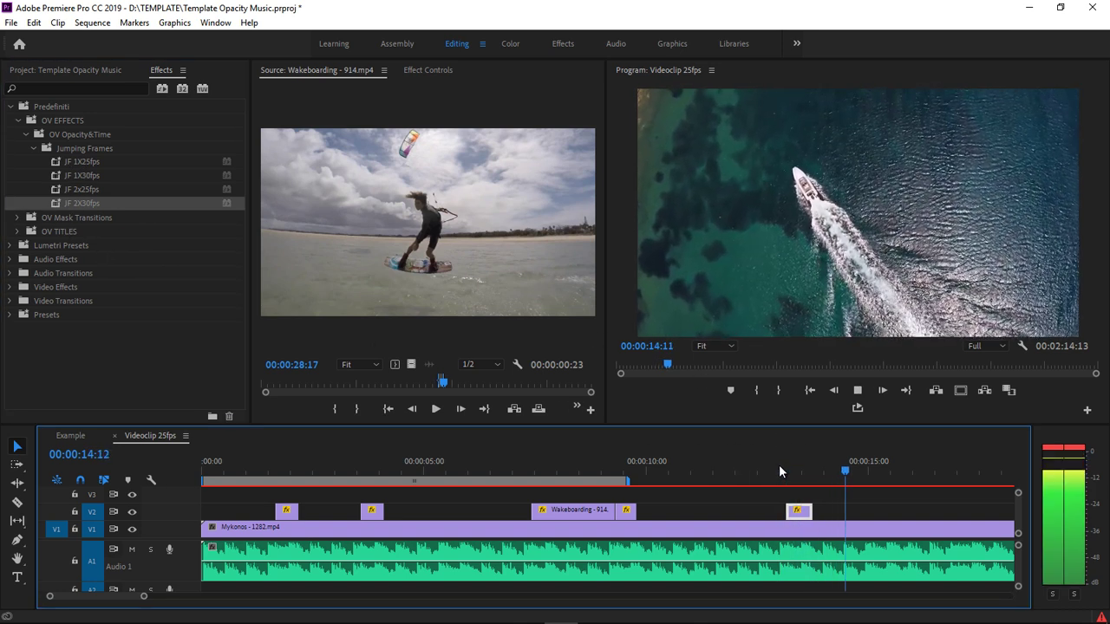
In Effect Controls, apply JF 1X25fps to the shot's Opacity at its start
key(space)
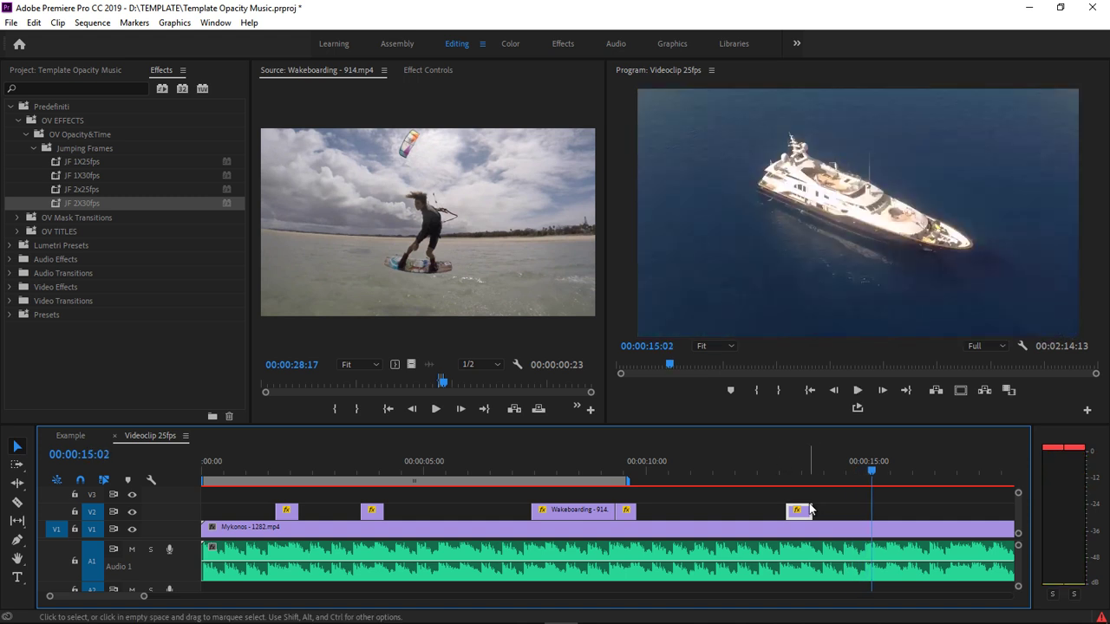
click(428, 70)
drag(471, 99, 452, 99)
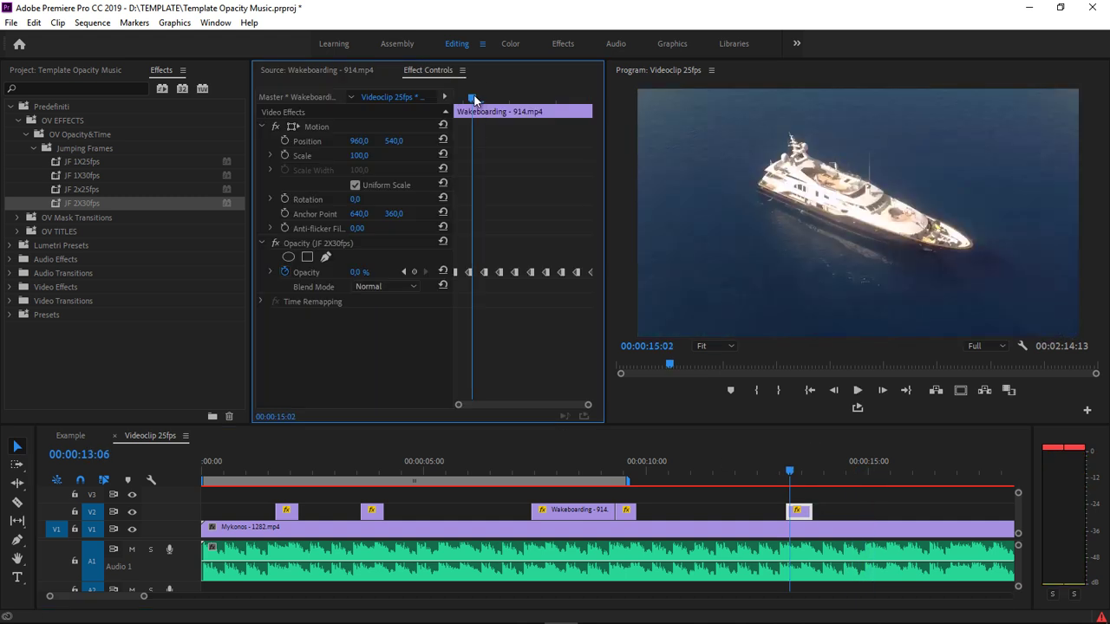
drag(59, 162, 304, 251)
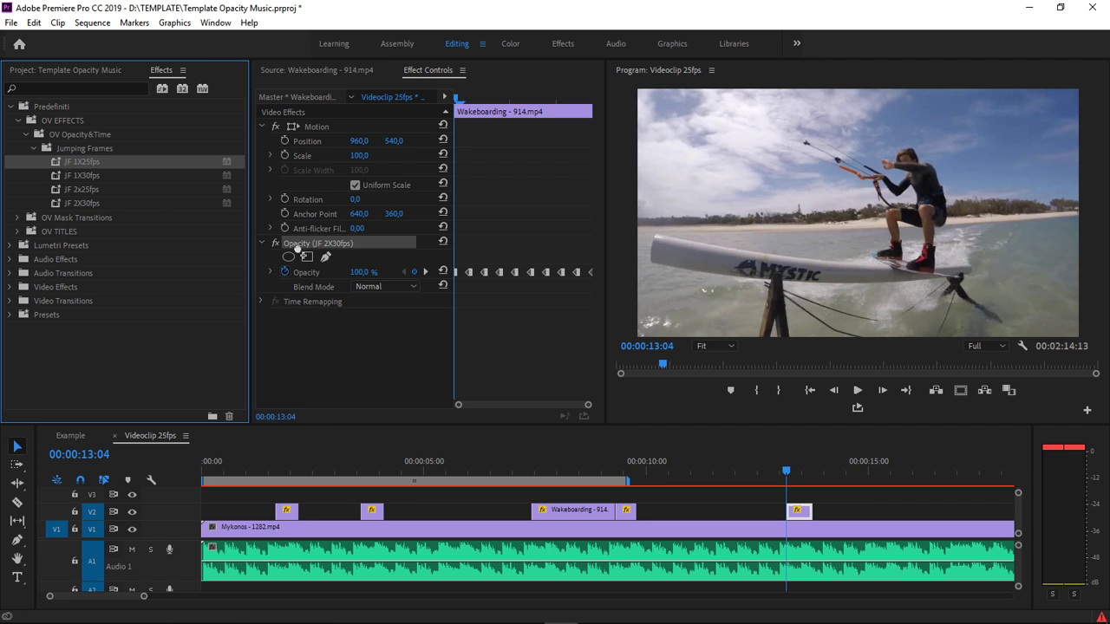
Keep JF 1X25fps anchored to In Point, confirm JF 2x25fps properties, and reapply JF 1X25fps
mouse_move(59, 179)
mouse_down()
mouse_move(274, 227)
mouse_move(112, 196)
mouse_up()
double_click(63, 164)
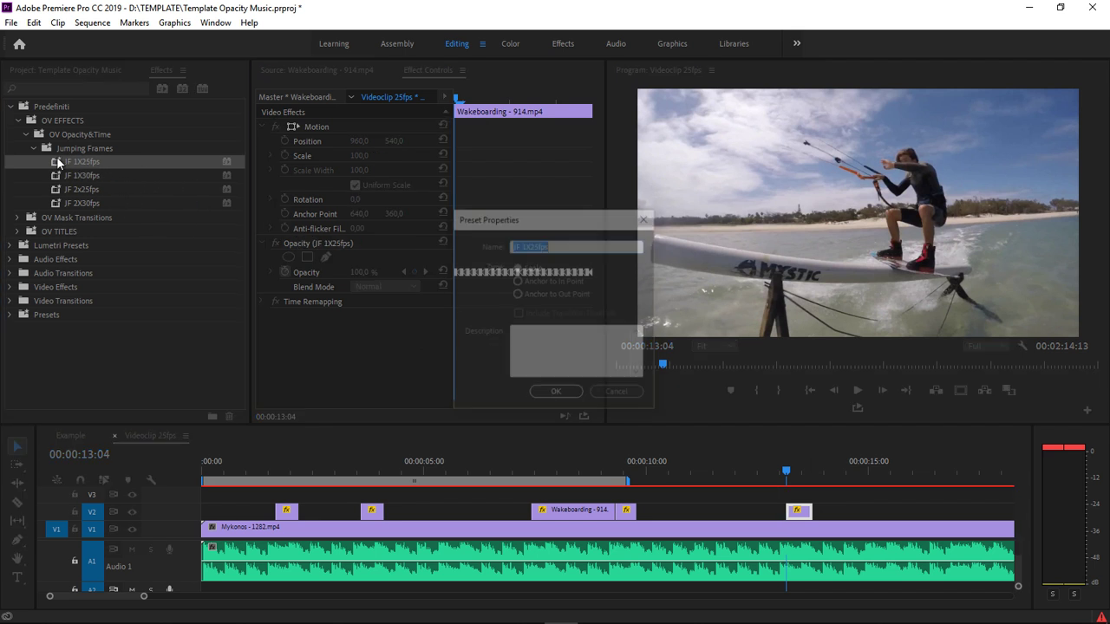
click(537, 282)
click(557, 395)
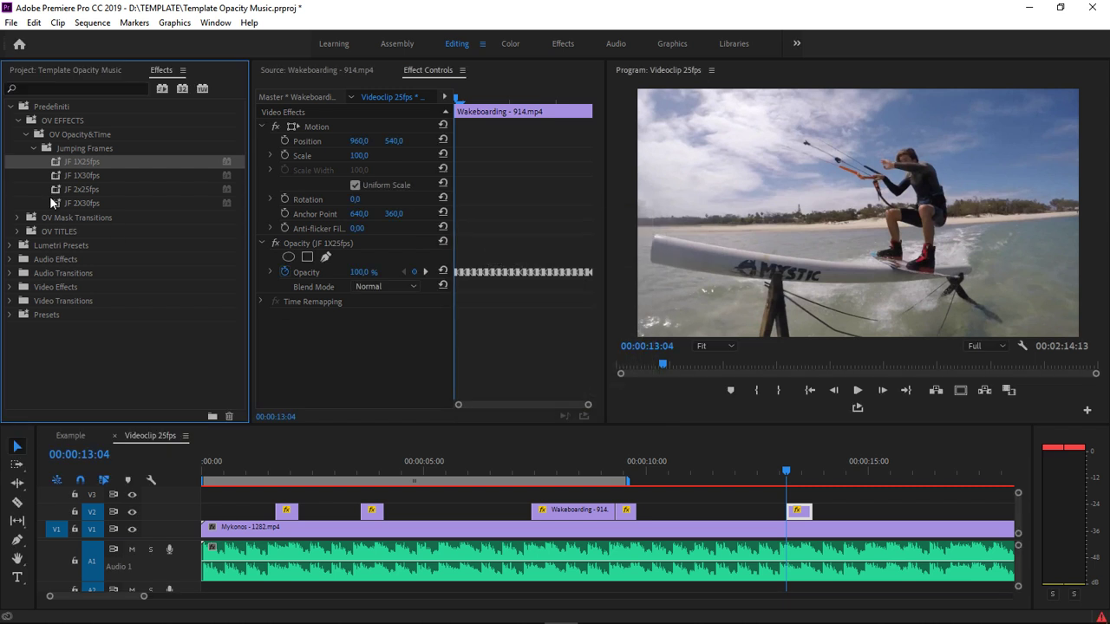
double_click(55, 189)
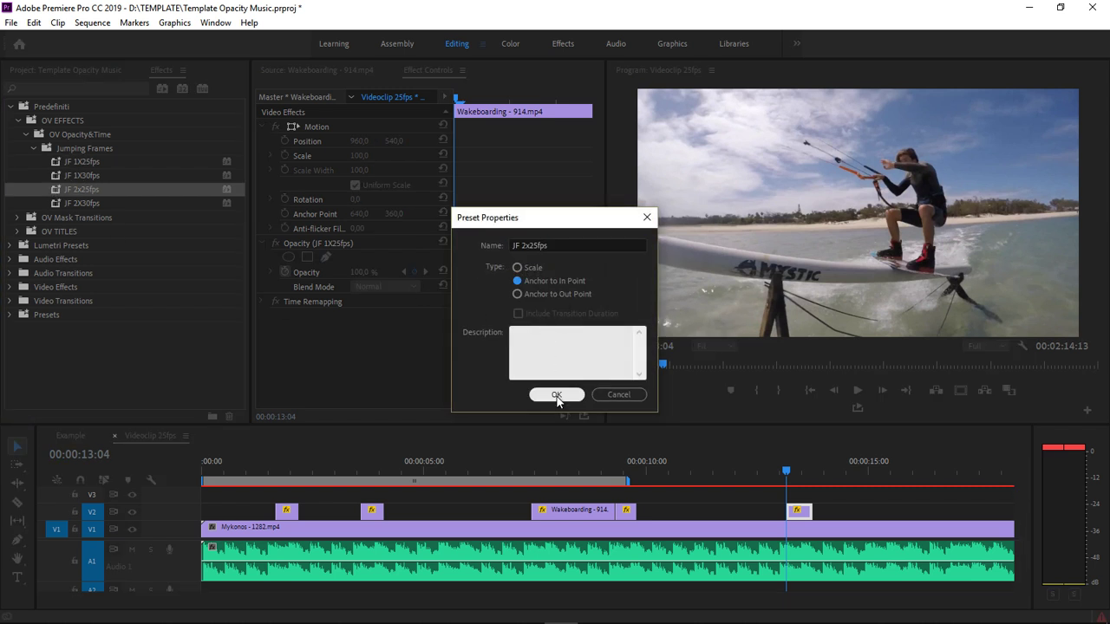
click(556, 395)
drag(66, 164, 327, 250)
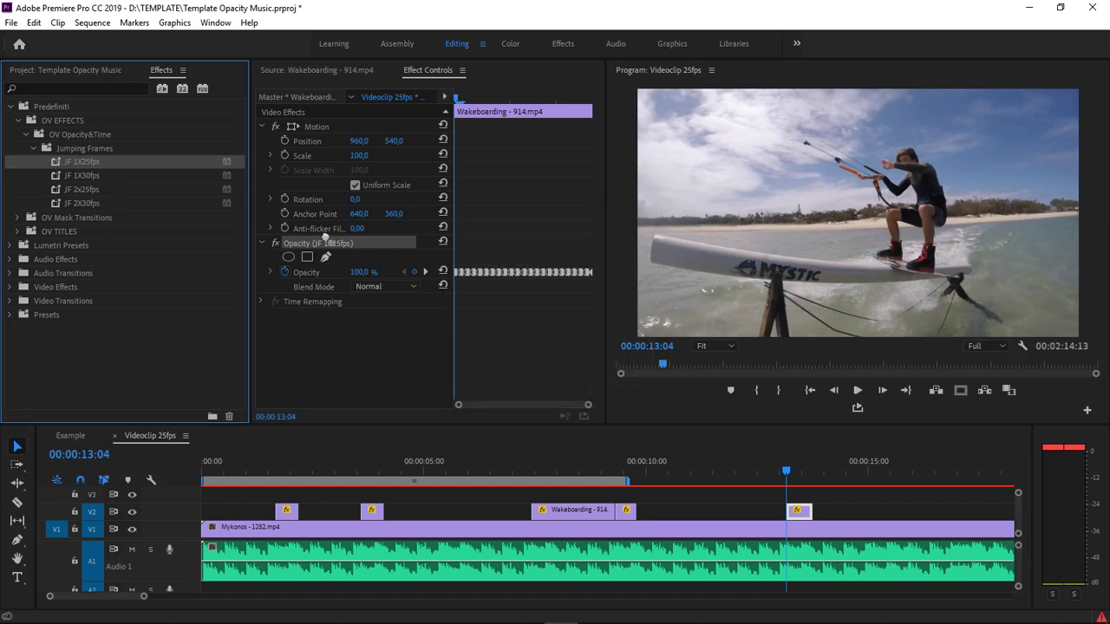
Apply JF 1X30fps, then JF 2x25fps, finally JF 2X30fps to the shot's Opacity and play
drag(57, 180, 303, 247)
drag(78, 191, 88, 193)
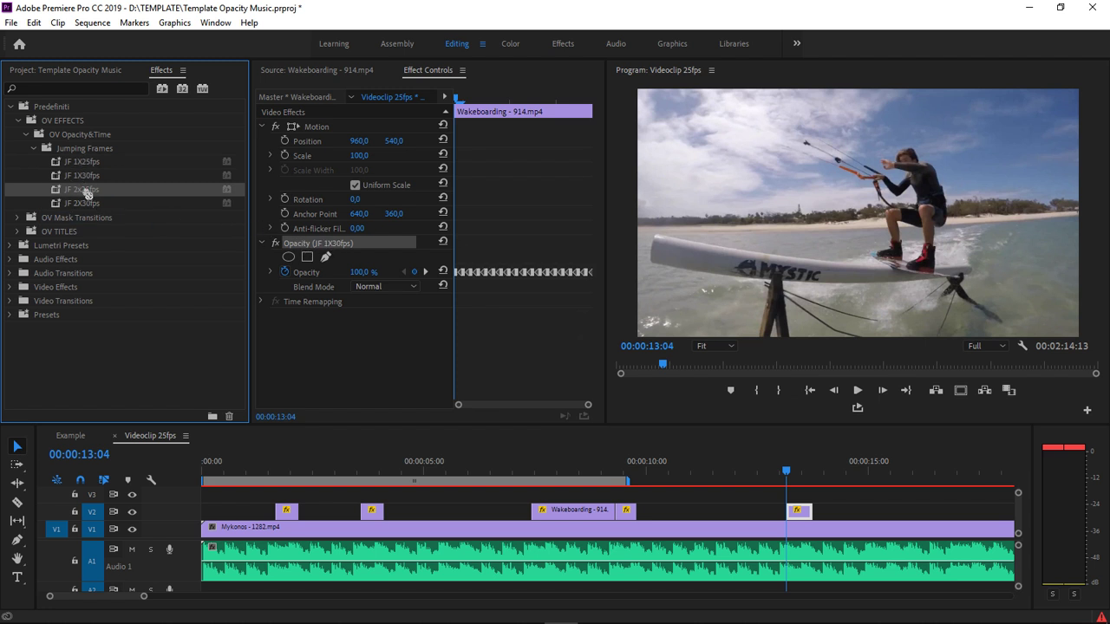
drag(322, 250, 318, 248)
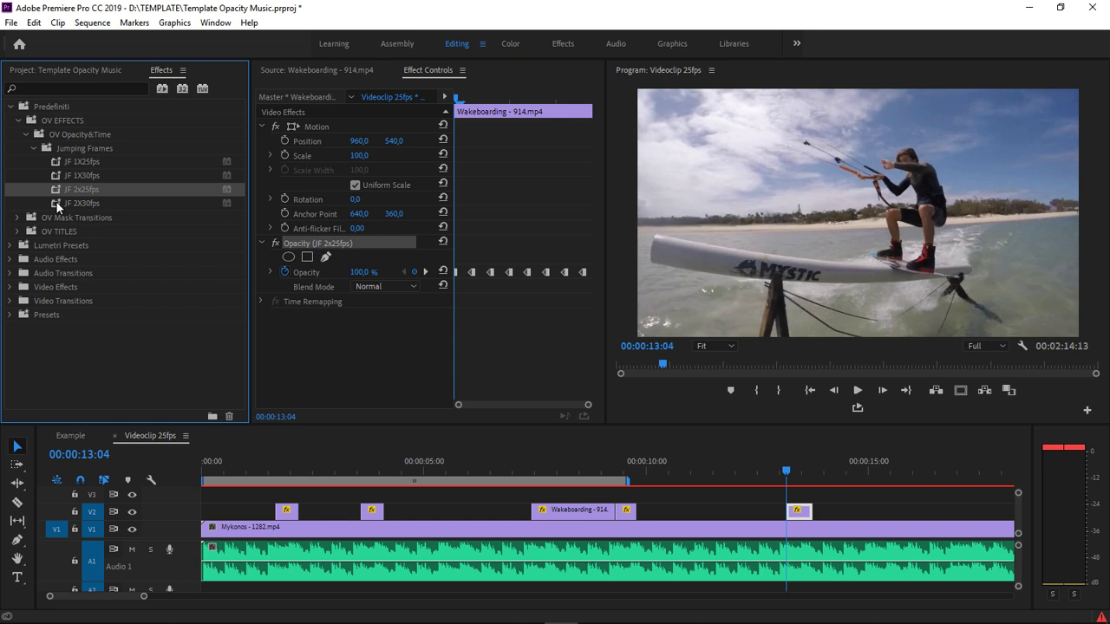
drag(57, 205, 309, 247)
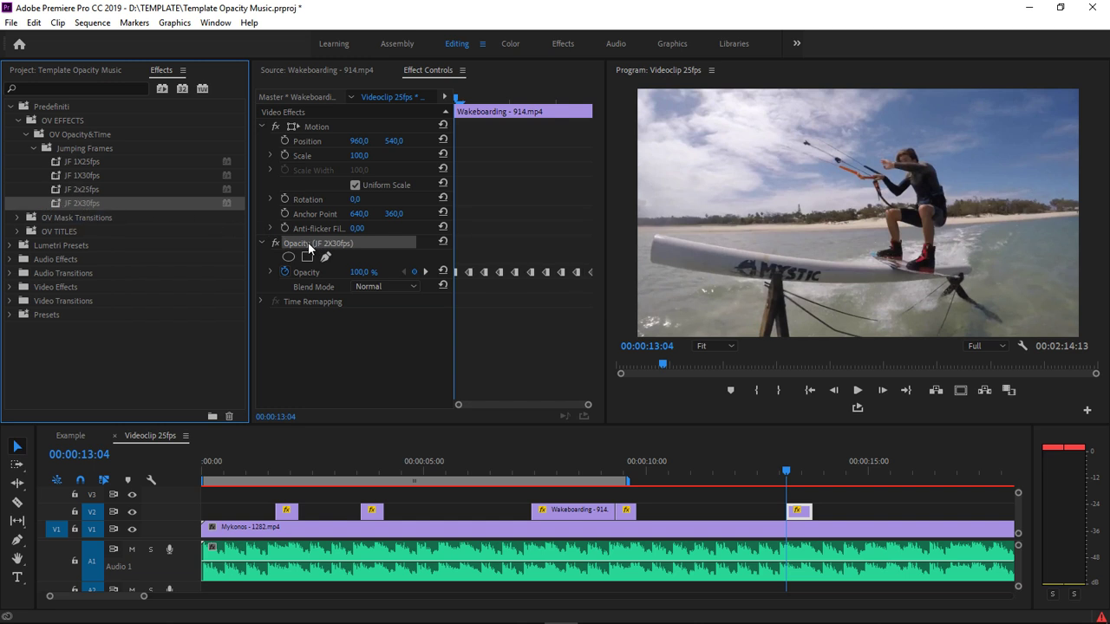
key(space)
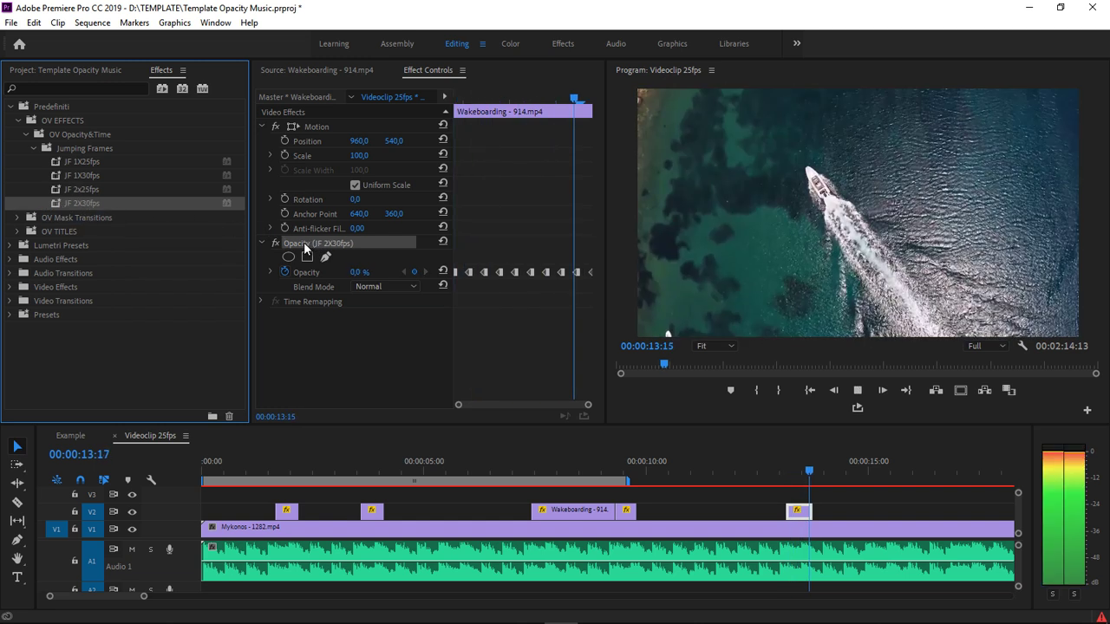
Stop playback, cue the sequence to 38:12, and bring up Wakeboarding - 914.mp4 in the Source monitor
key(space)
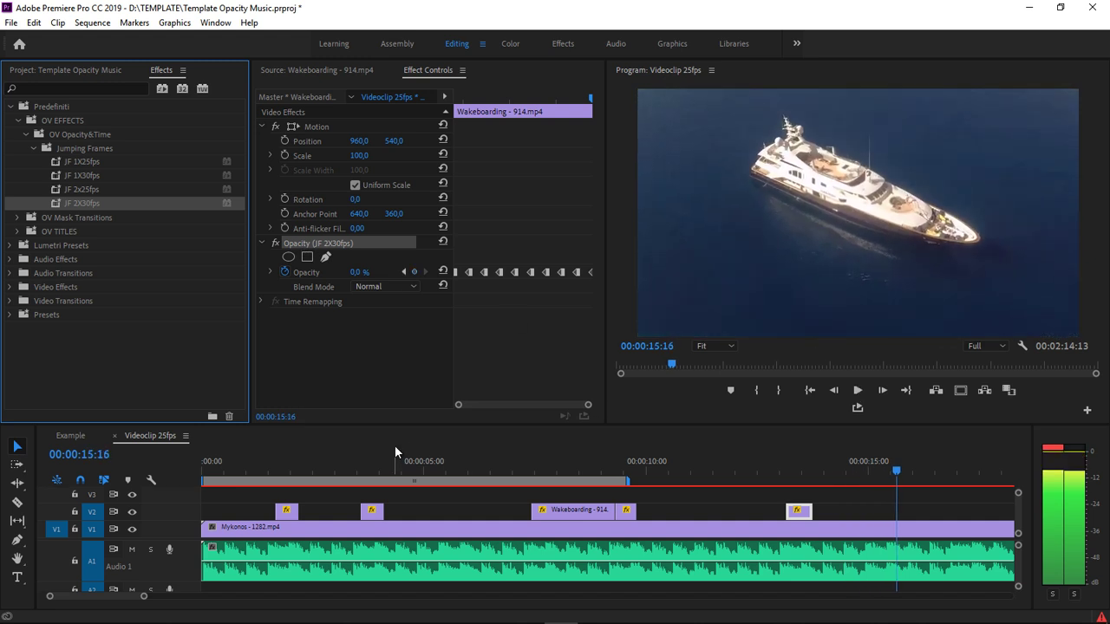
scroll(271, 469, down, 4)
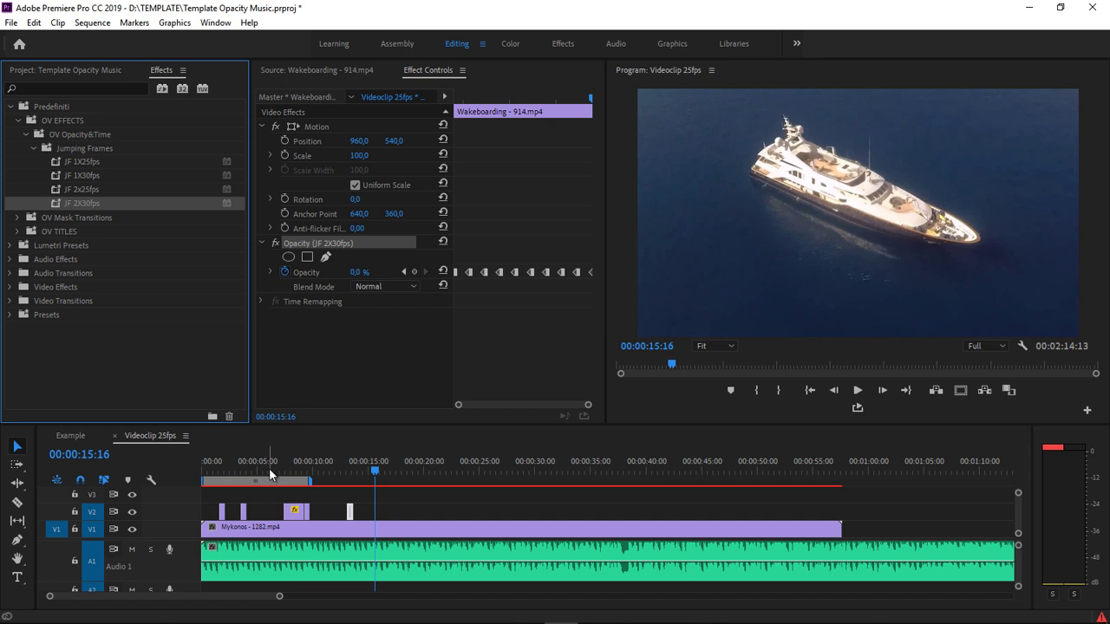
drag(488, 469, 612, 482)
key(space)
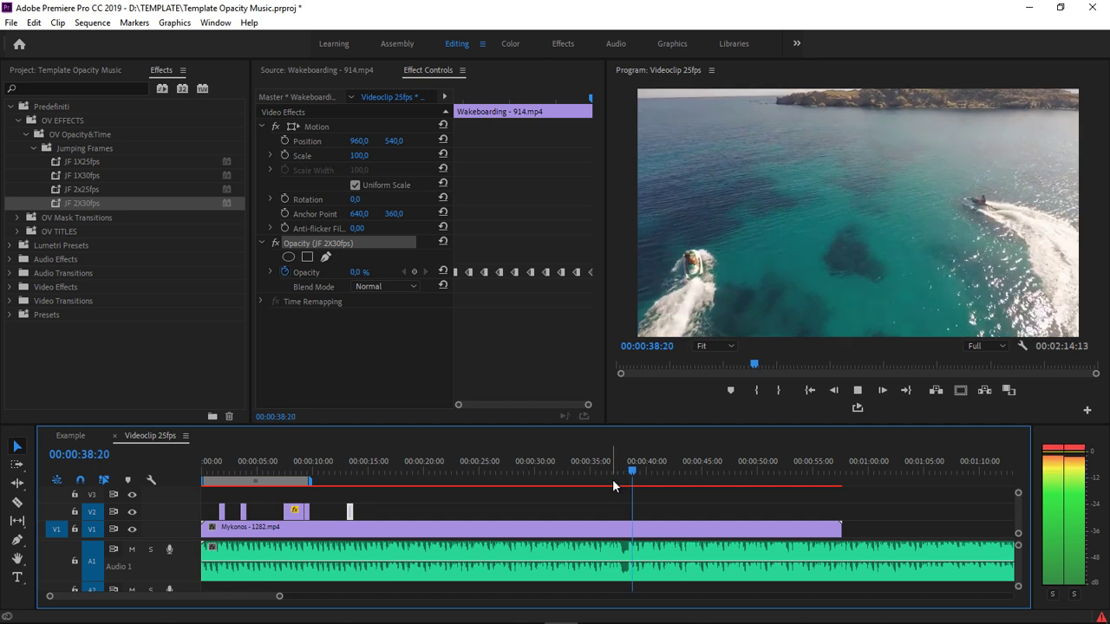
drag(615, 475, 632, 475)
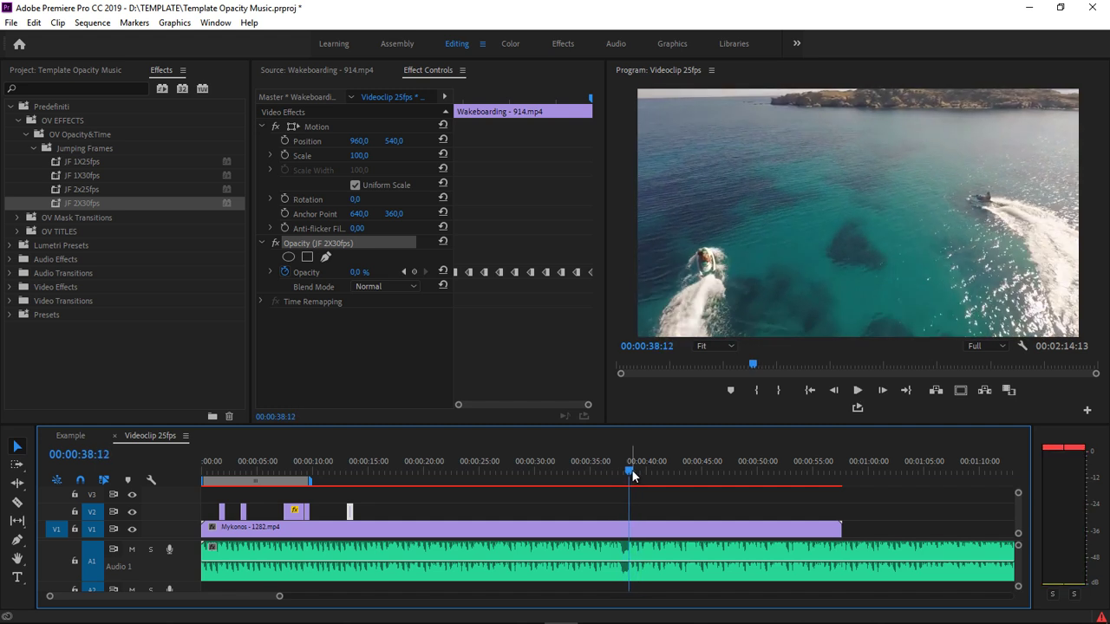
click(335, 70)
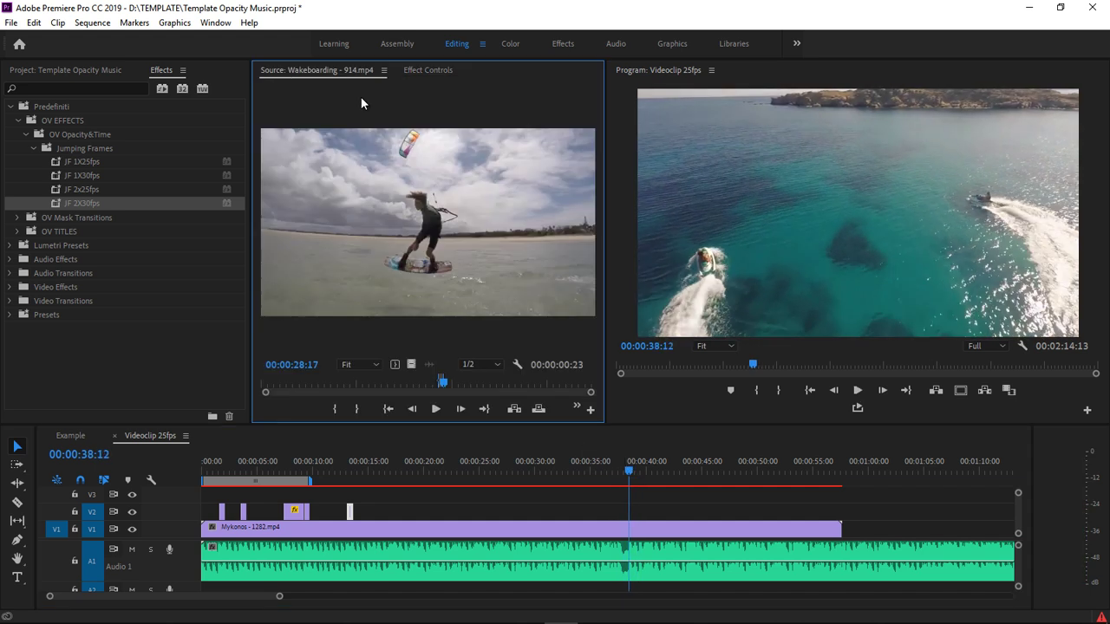
Mark a Wakeboarding excerpt from 37:18, overwrite it onto V2 at the playhead, and trim its end
click(502, 384)
click(329, 408)
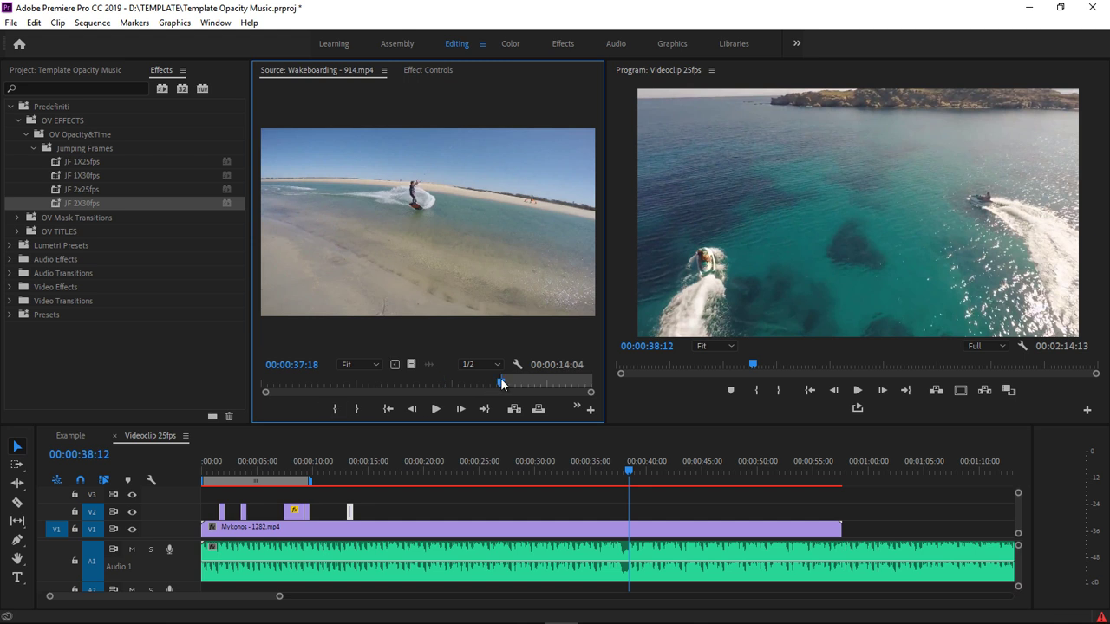
mouse_move(503, 384)
mouse_down()
mouse_move(566, 385)
mouse_move(528, 386)
mouse_up()
click(358, 408)
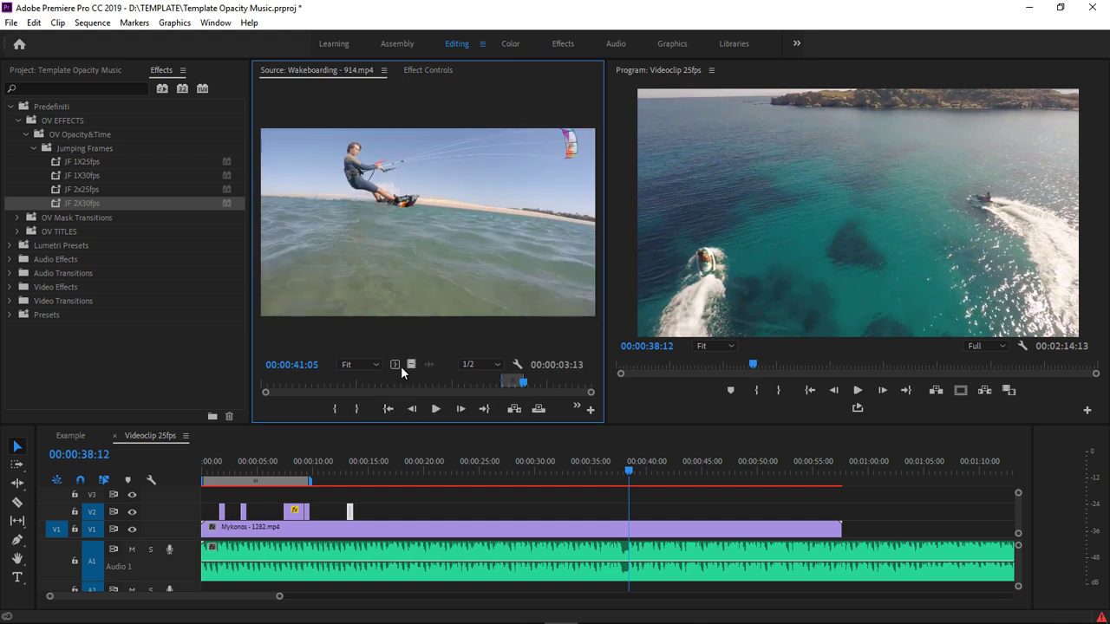
key(period)
click(659, 511)
key(space)
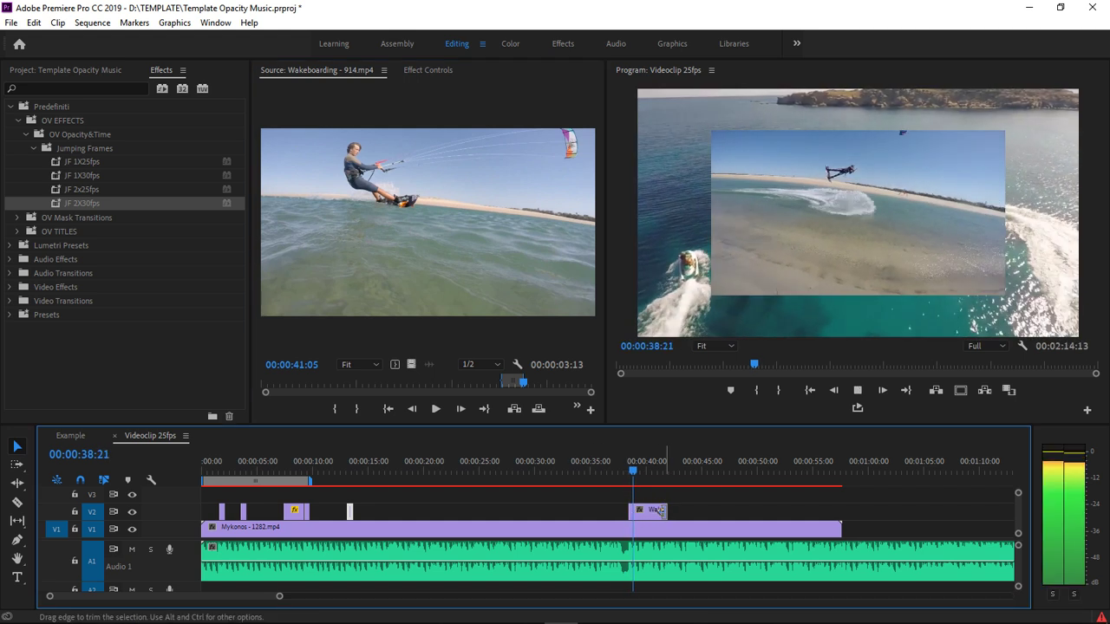
drag(664, 510, 652, 512)
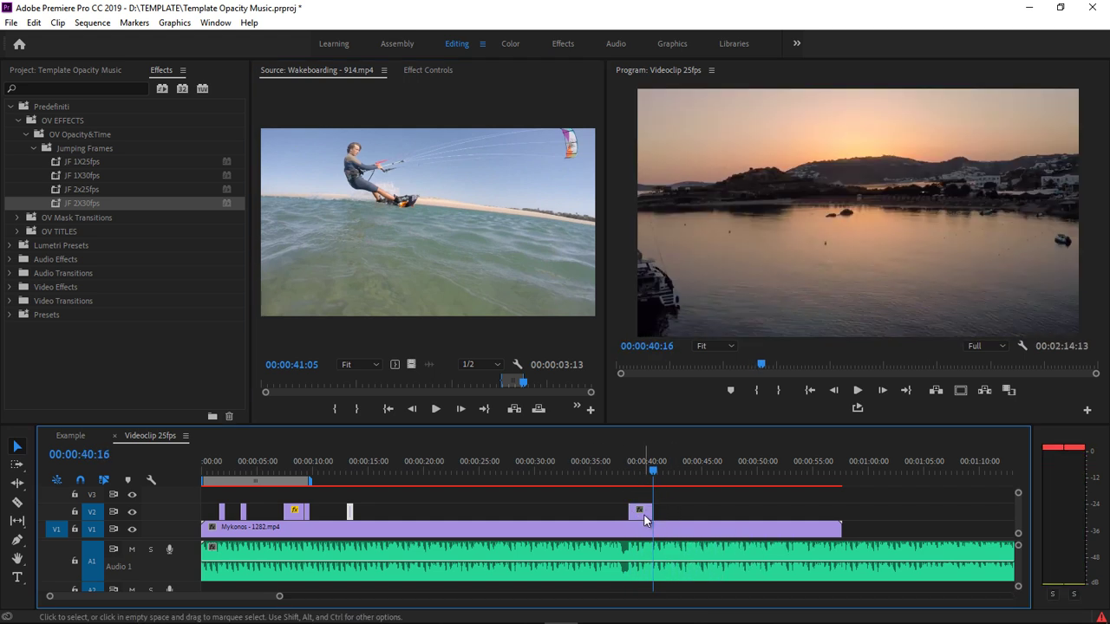
Place a second excerpt (43:20–45:17) on V2 after the first and shorten its end
click(541, 386)
click(335, 408)
click(551, 386)
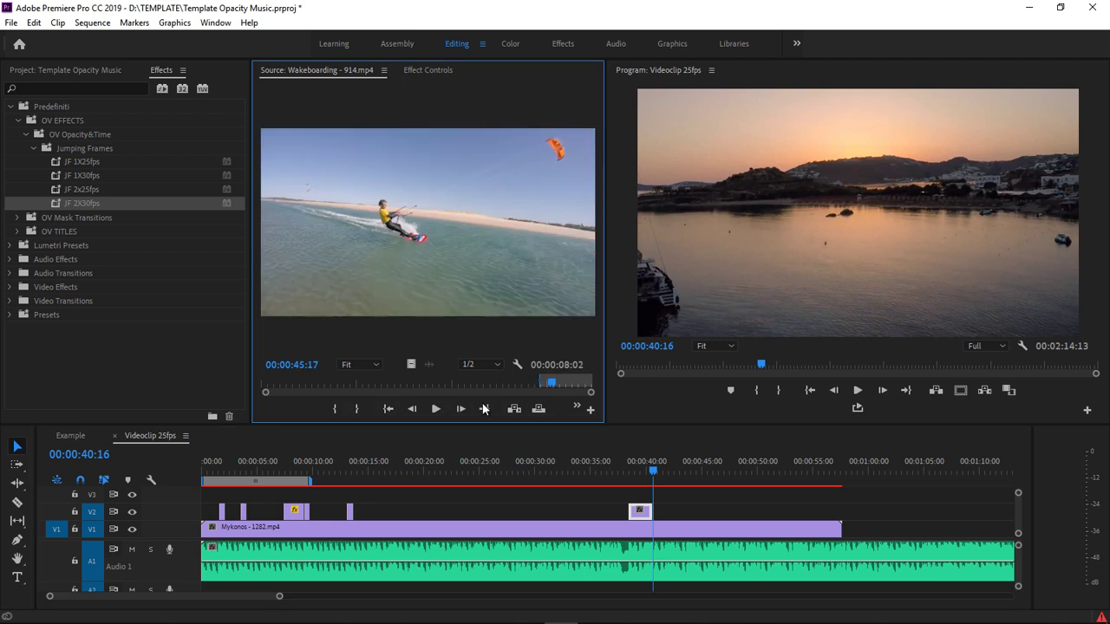
click(354, 409)
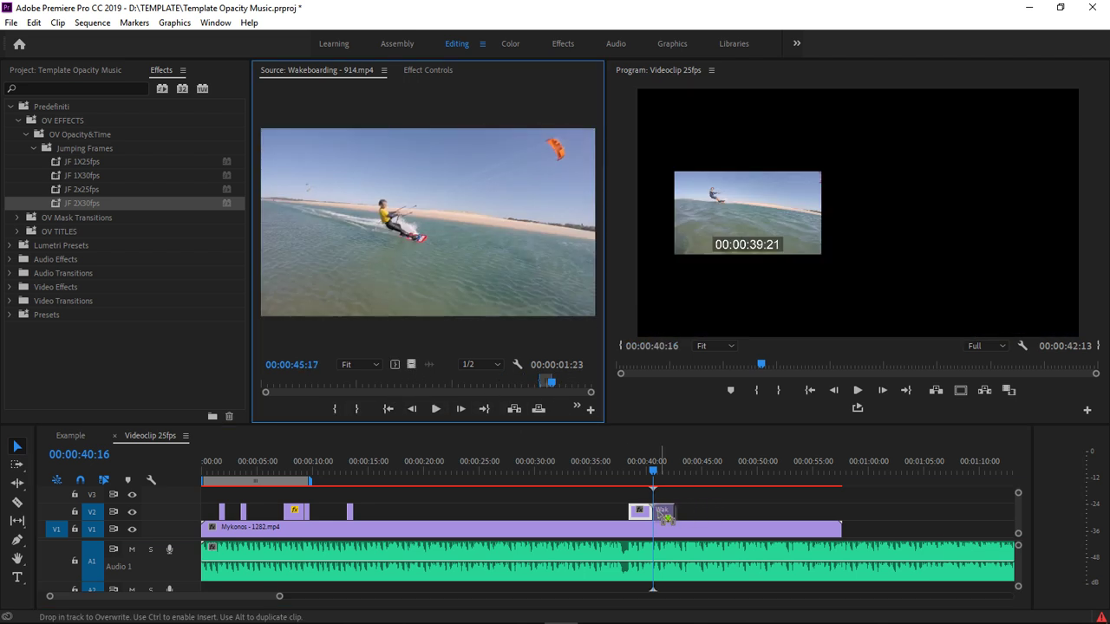
drag(411, 364, 678, 506)
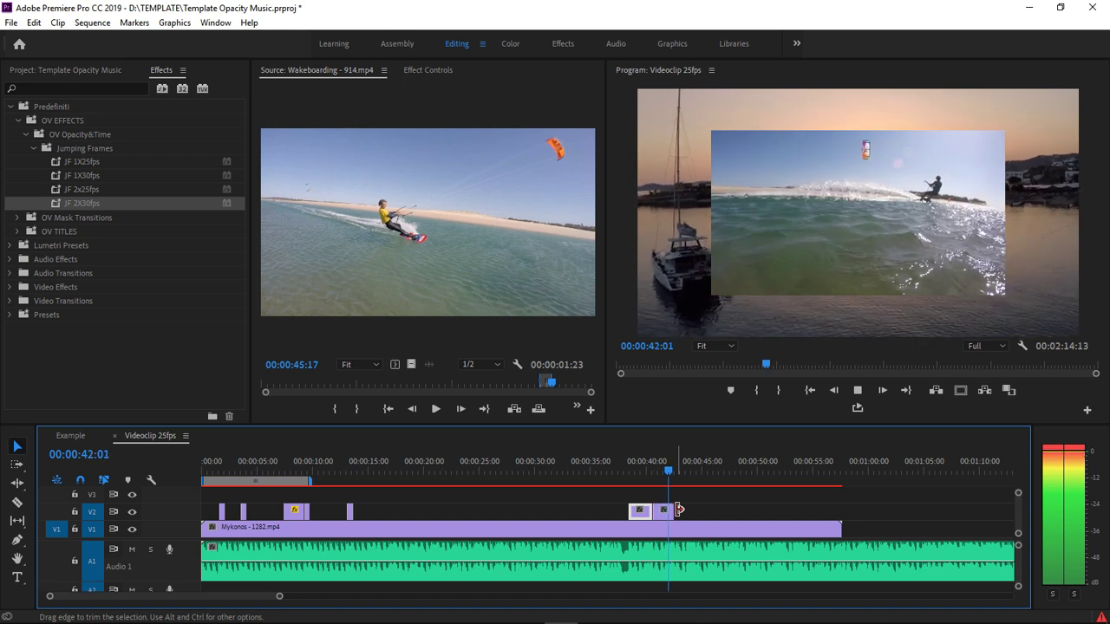
key(space)
drag(677, 510, 660, 509)
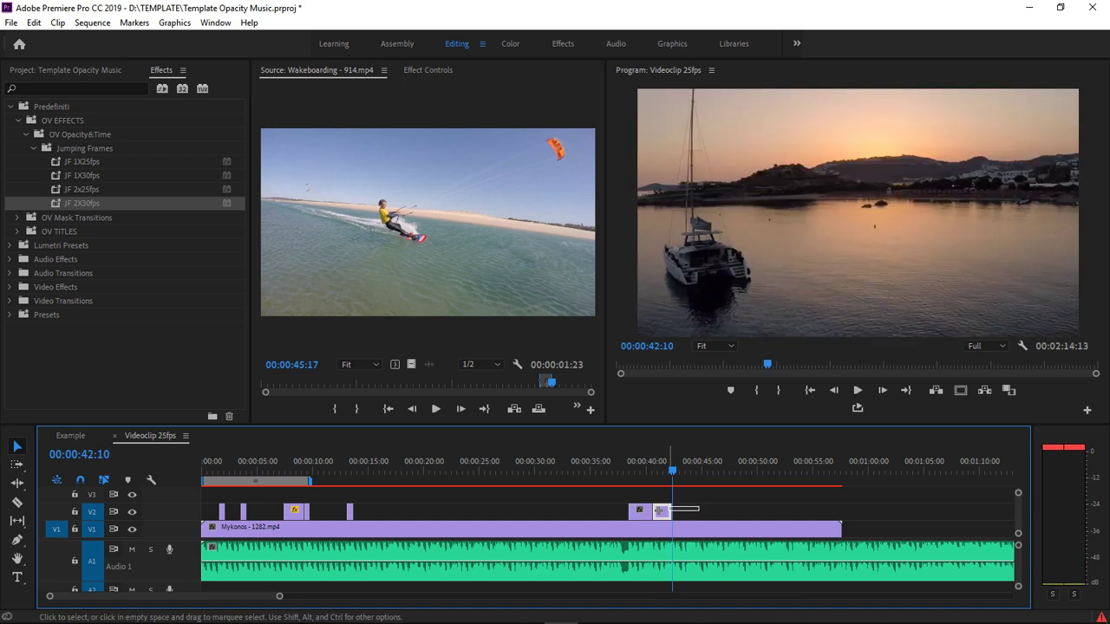
Scale the second clip to frame size, then apply JF 2x25fps and JF 1X25fps to the two clips
right_click(656, 508)
click(659, 517)
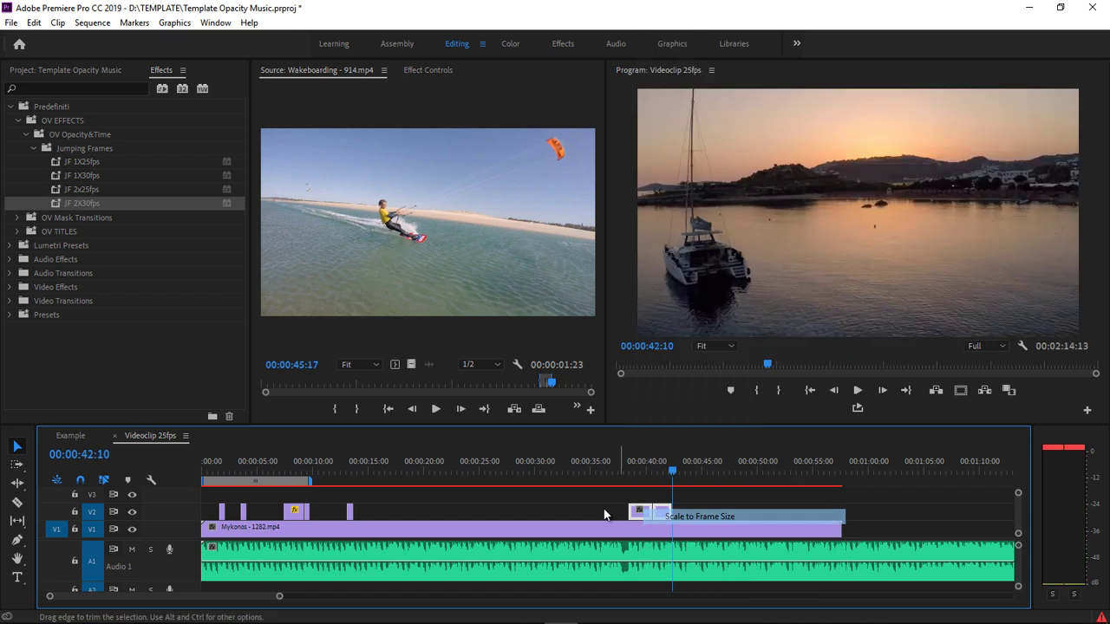
click(57, 164)
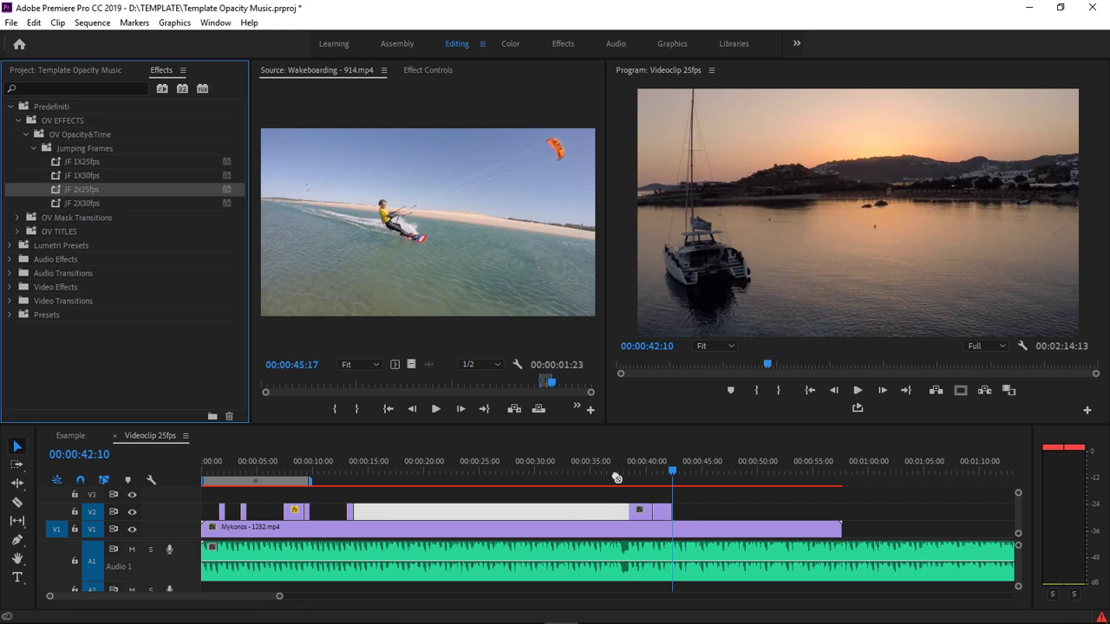
drag(54, 191, 641, 511)
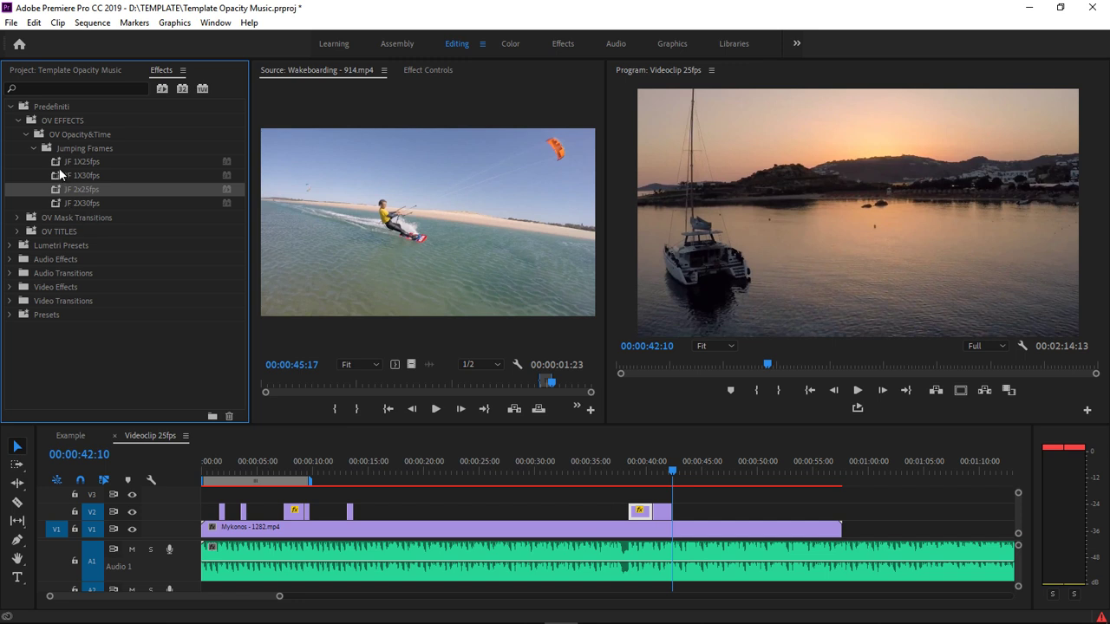
drag(59, 163, 662, 512)
Play the sequence from 37:11 to preview the flicker, then return the playhead to 00:00:00
click(619, 481)
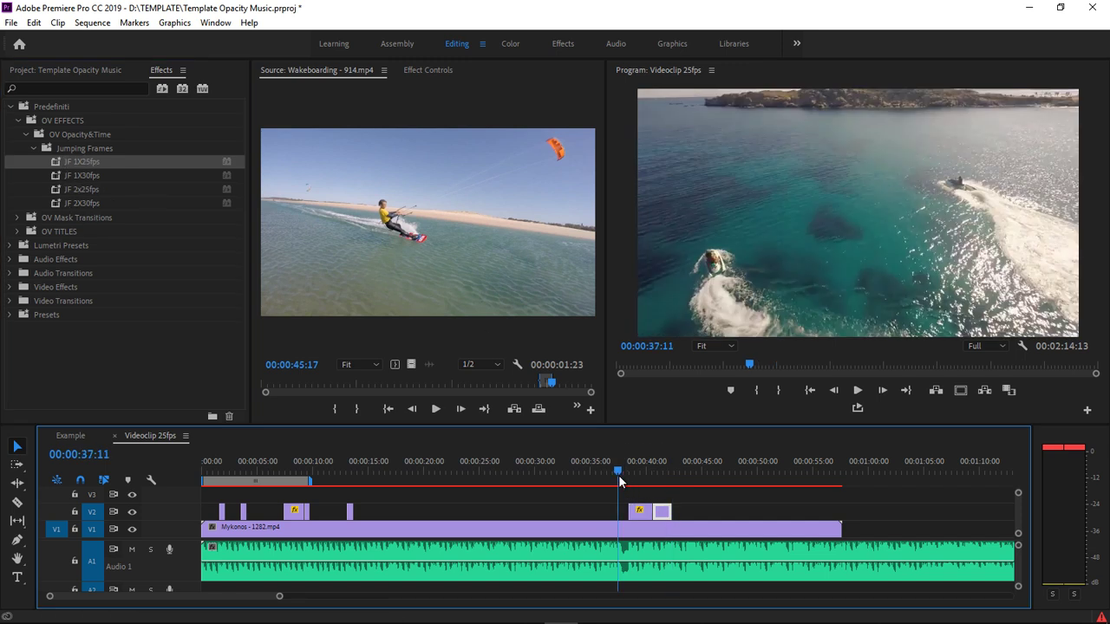
key(space)
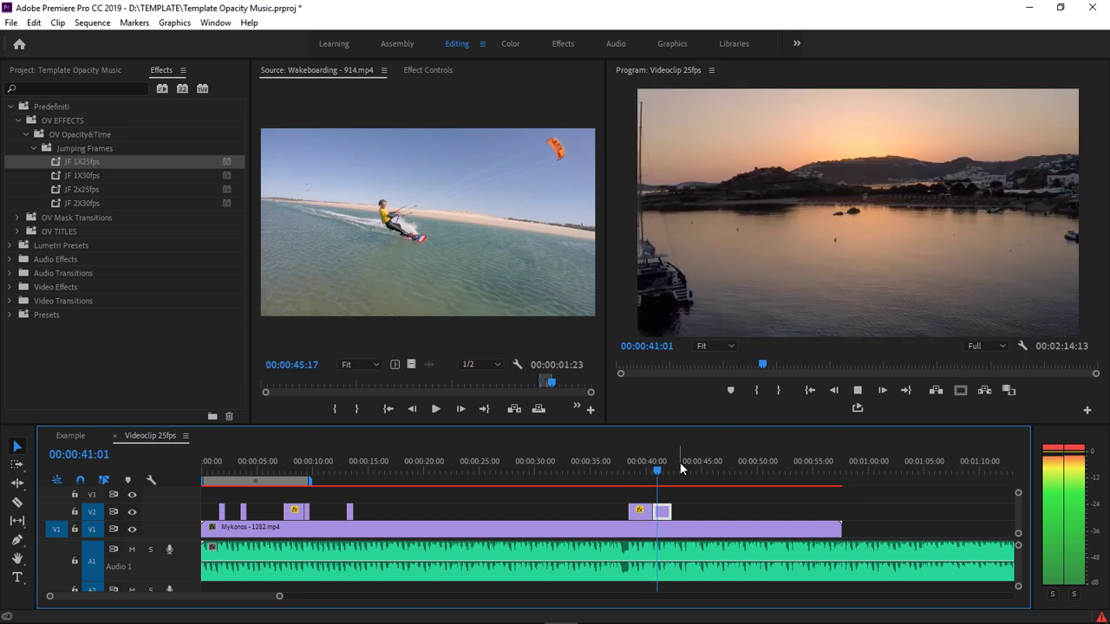
key(space)
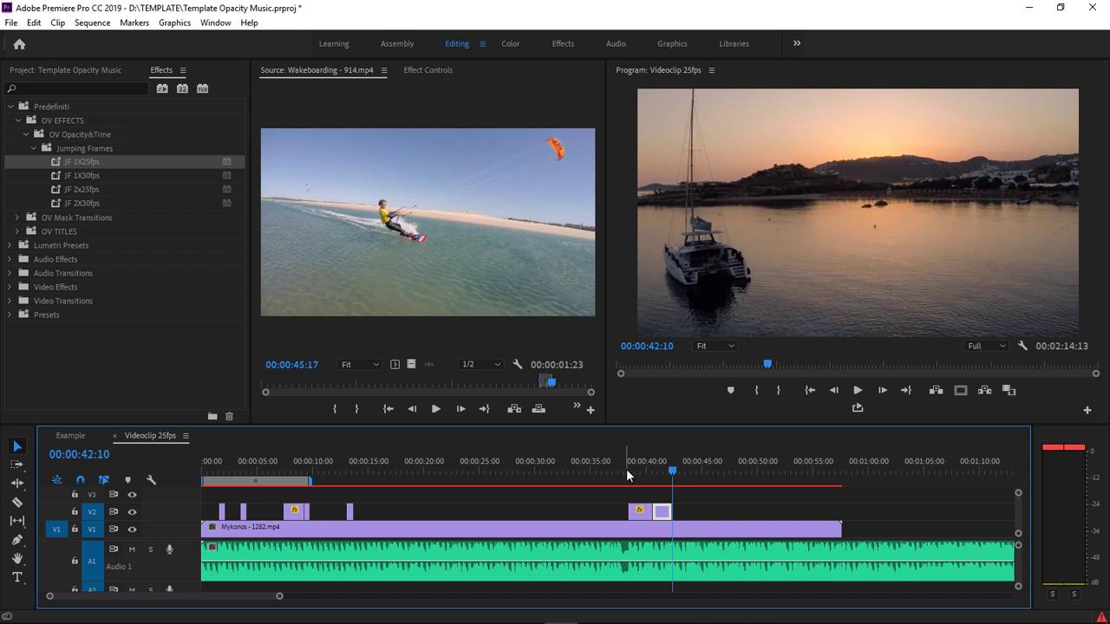
drag(224, 468, 198, 475)
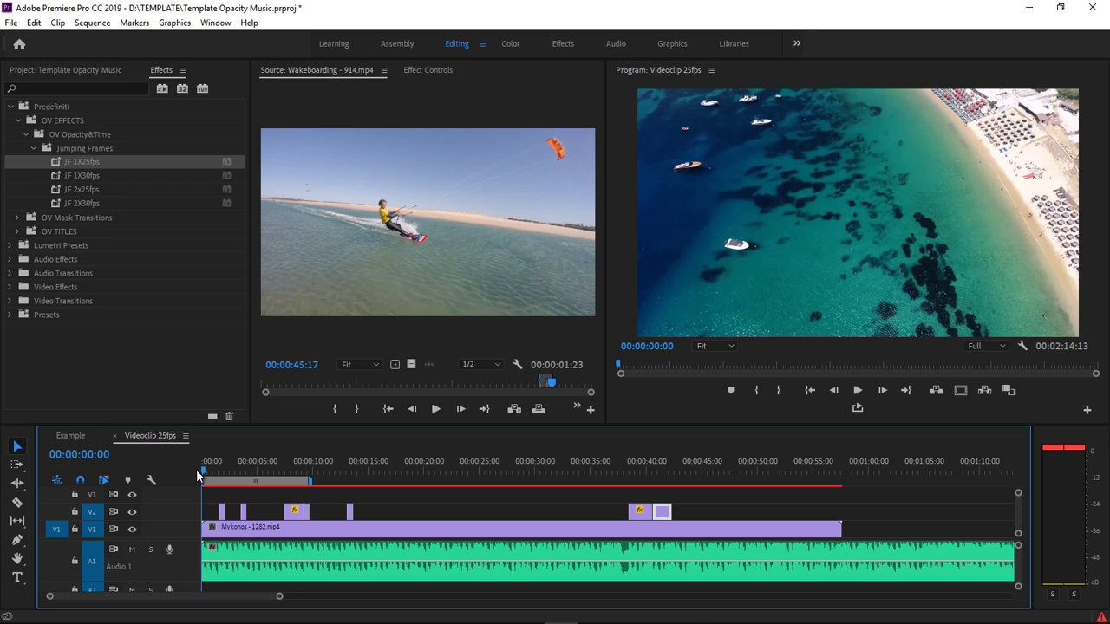
Play the Videoclip 25fps sequence from the start to review the flicker, then stop
key(space)
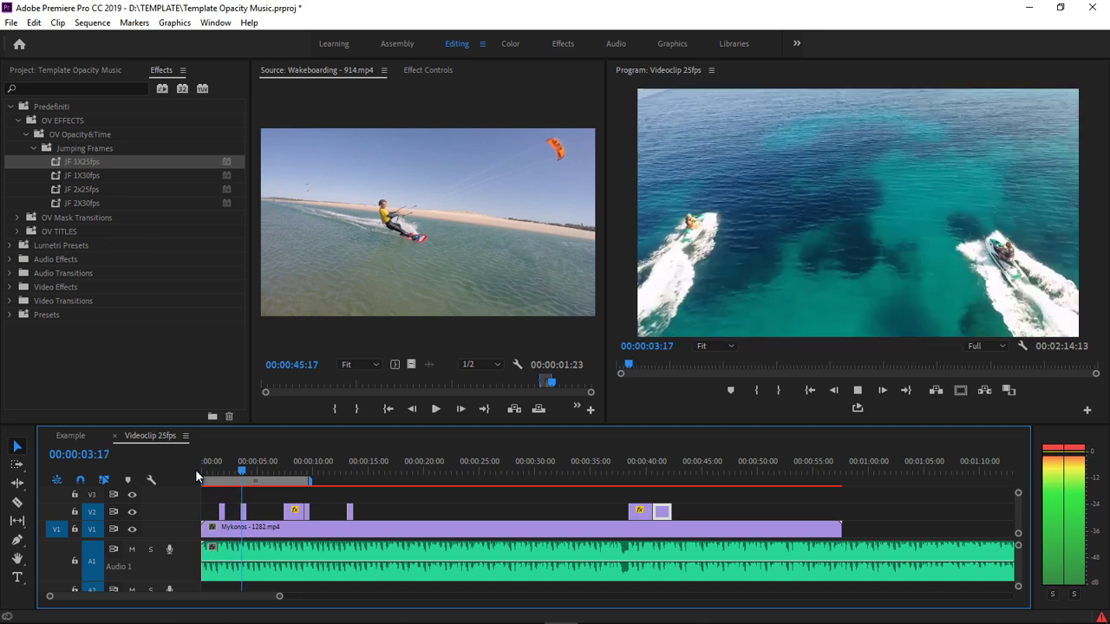
key(space)
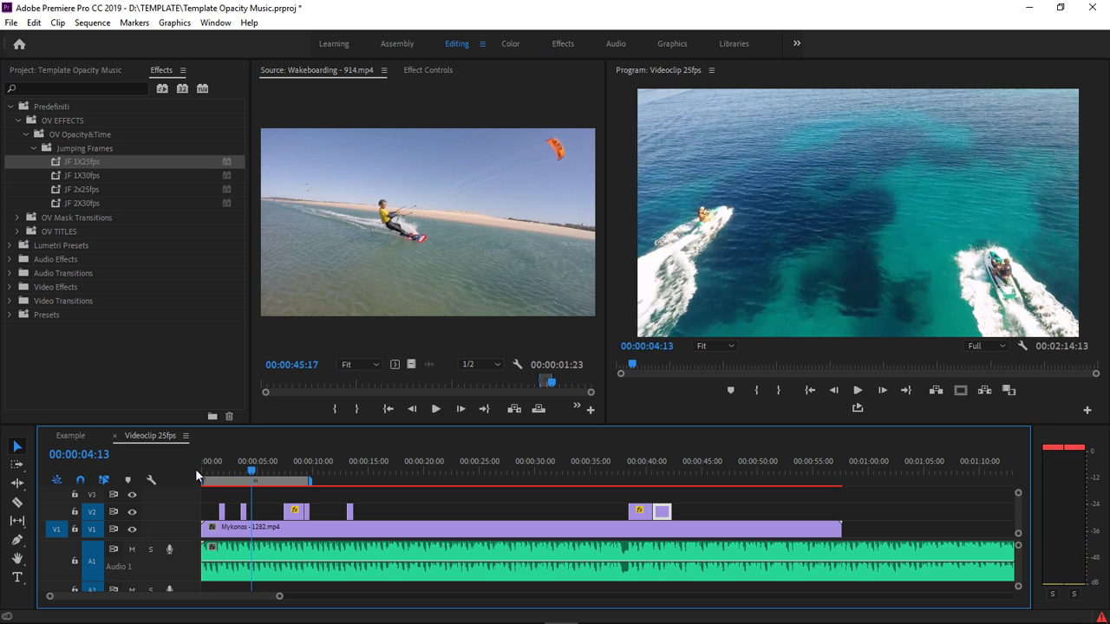